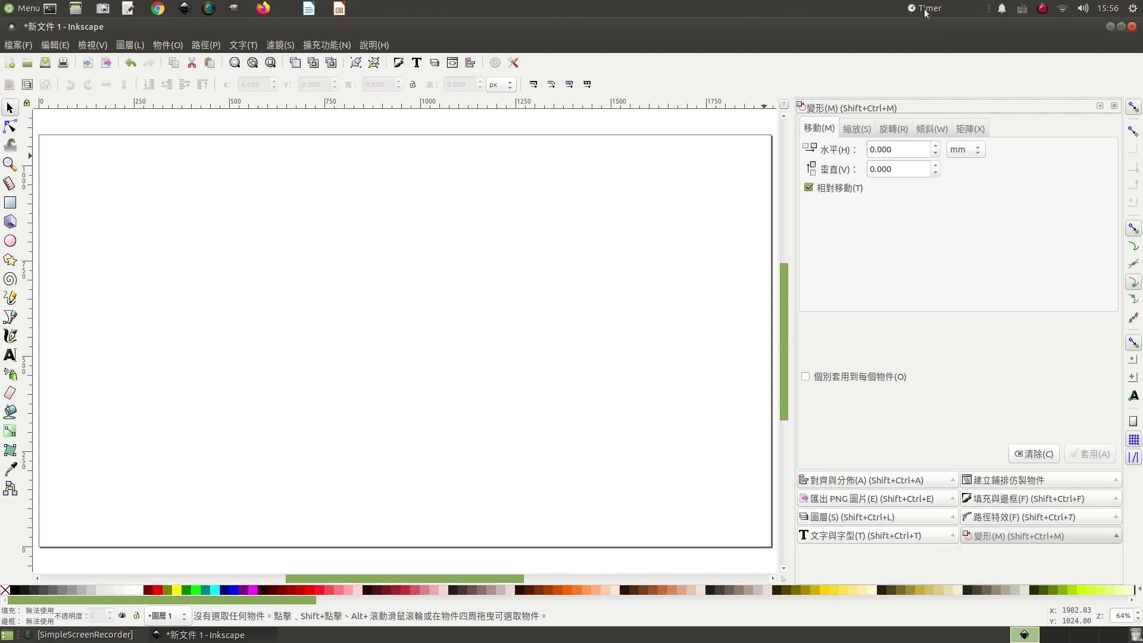
Step: Draw a yellow rectangle and a yellow circle overlapping its right end
click(924, 10)
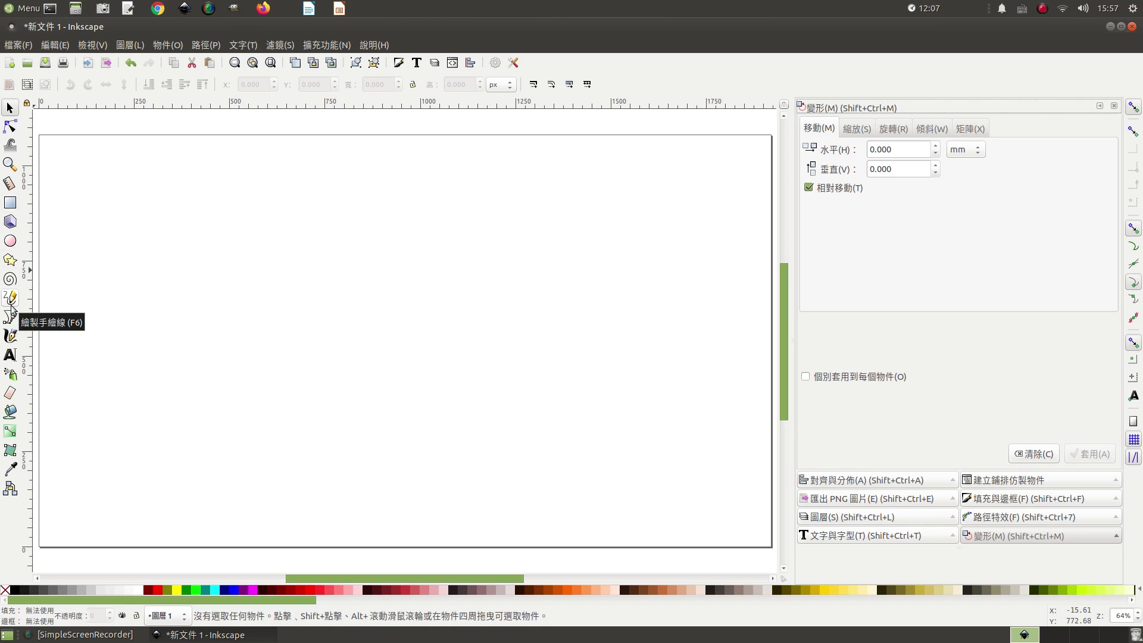
click(10, 203)
drag(109, 203, 193, 226)
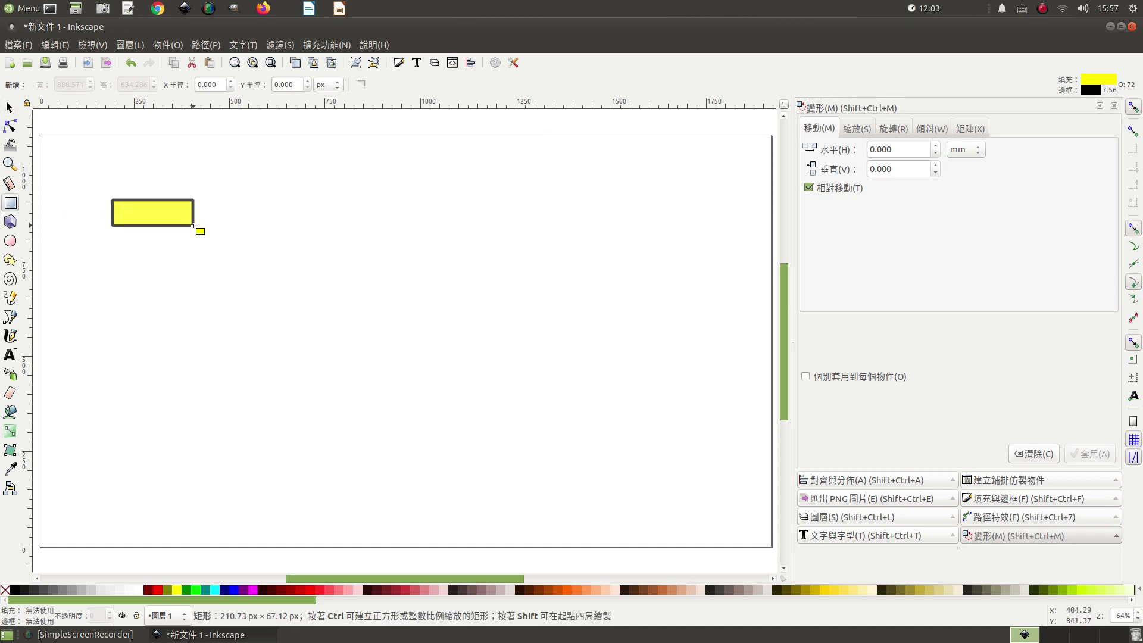
click(10, 241)
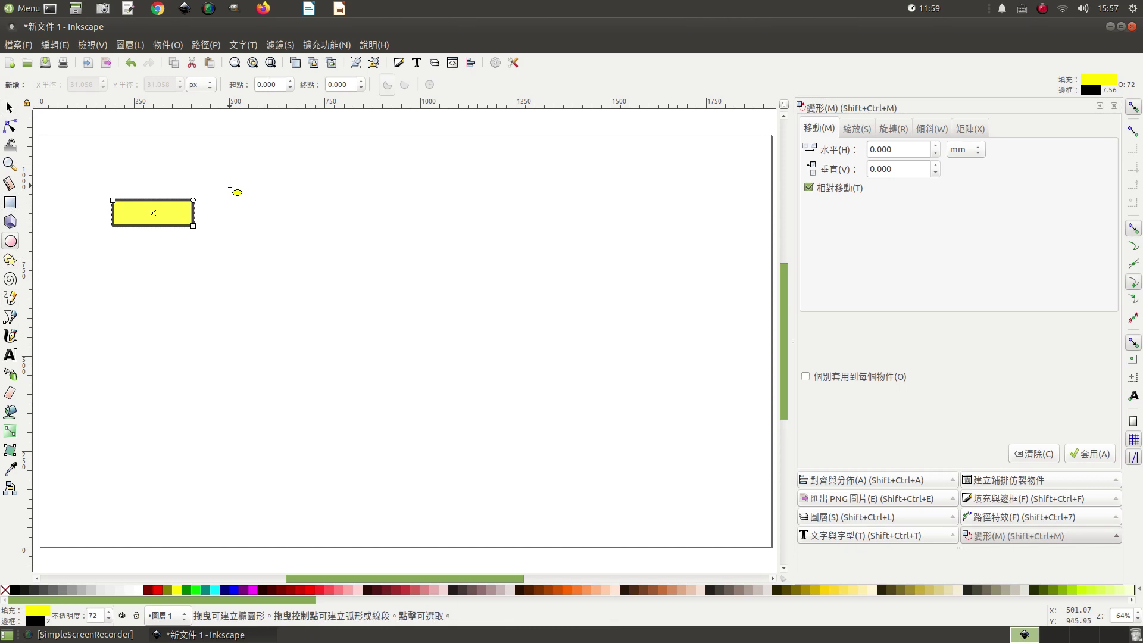
drag(230, 188, 291, 247)
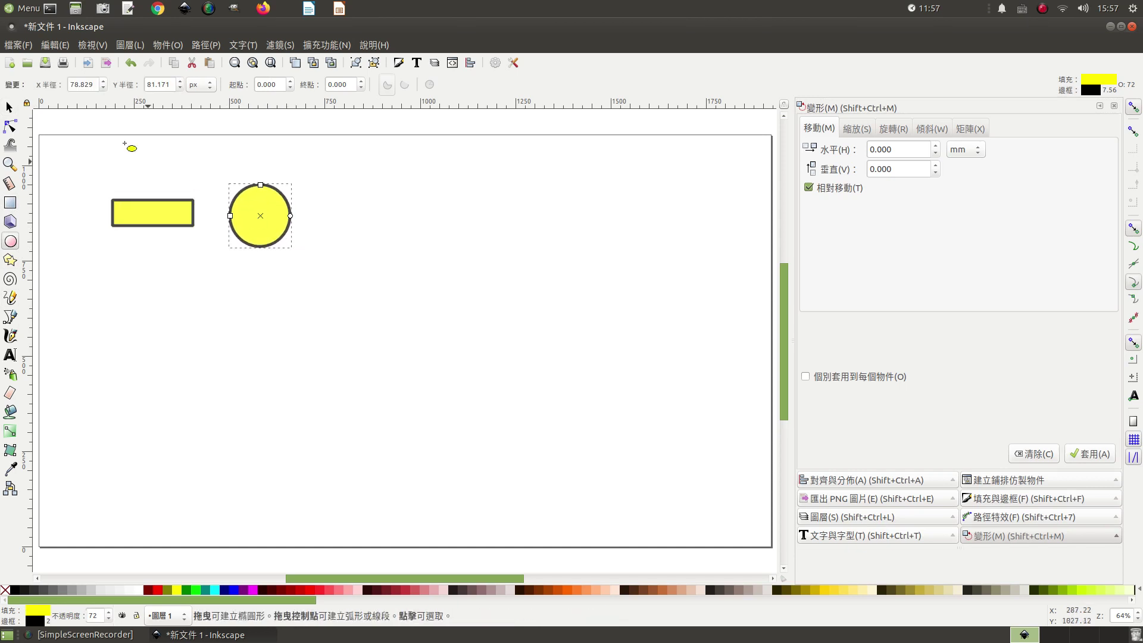
click(9, 107)
drag(255, 219, 192, 216)
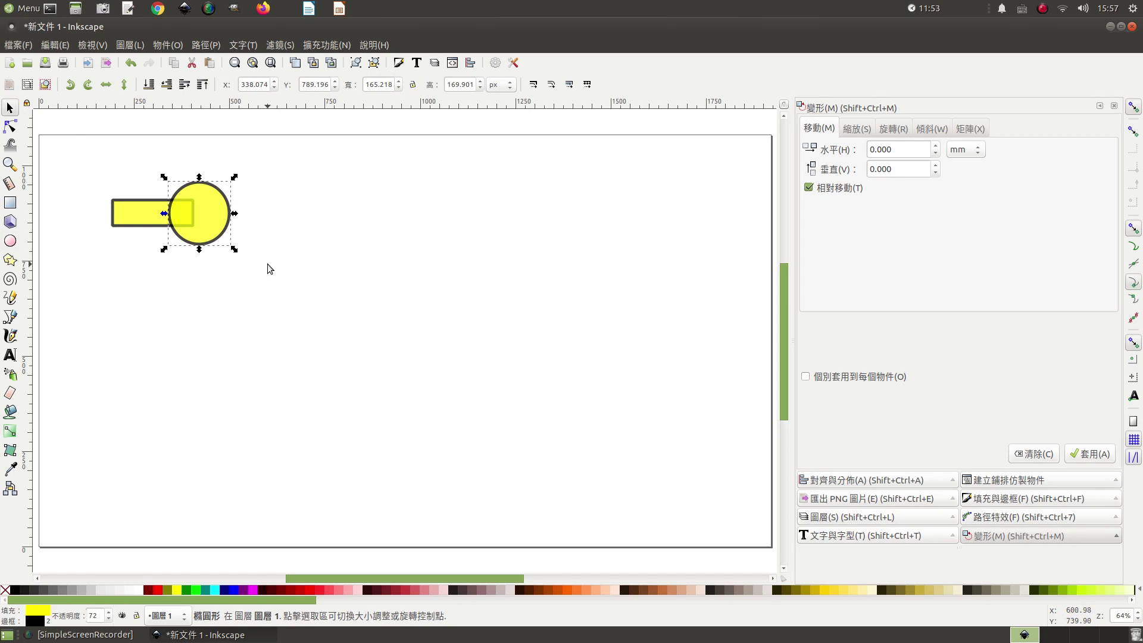
Step: Draw a spiral and centre it inside the circle
click(9, 278)
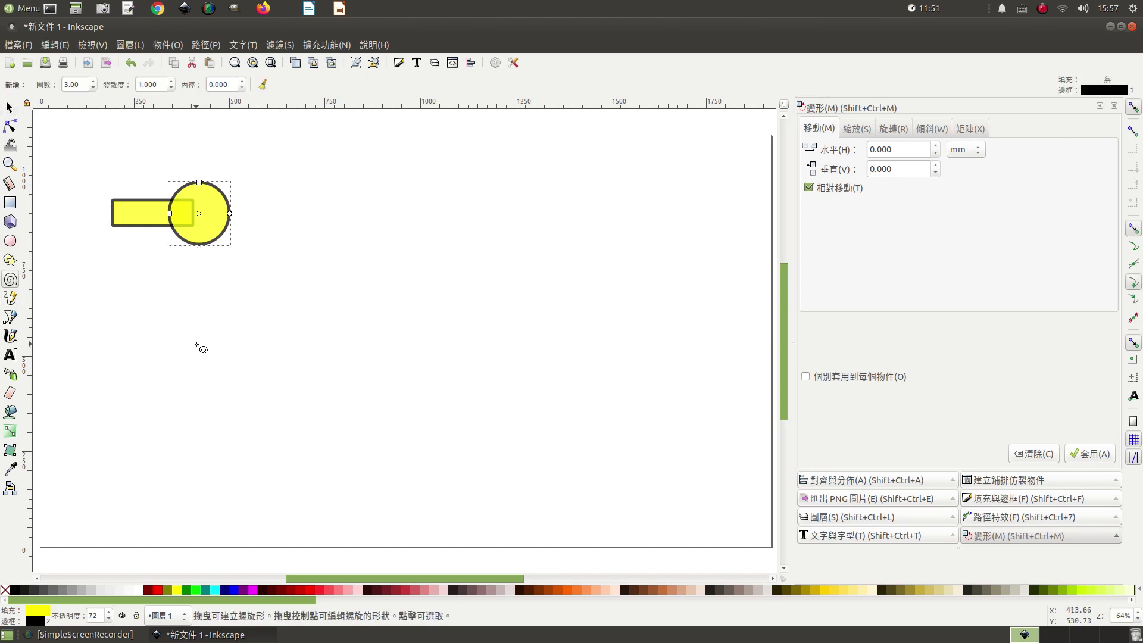
drag(199, 344, 217, 360)
click(10, 107)
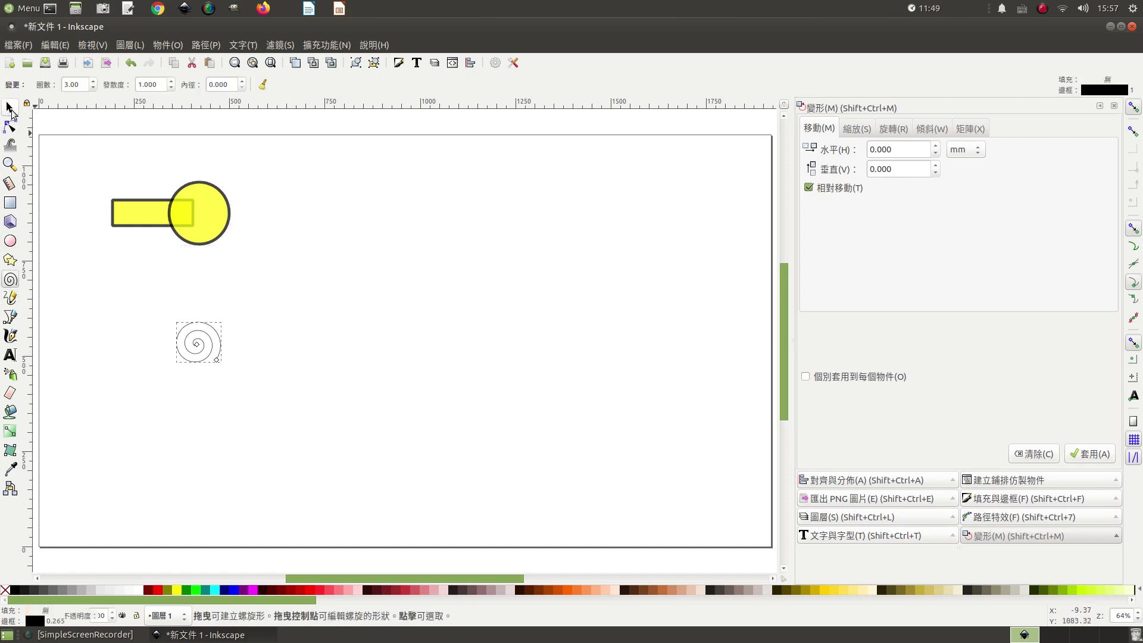
drag(196, 334, 197, 195)
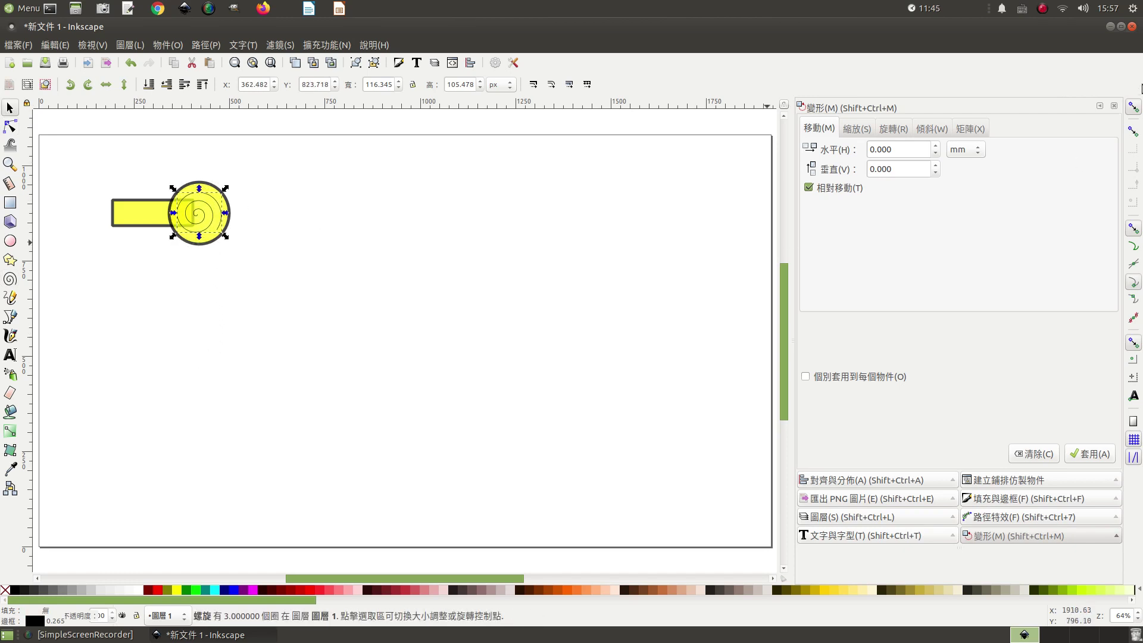
click(351, 258)
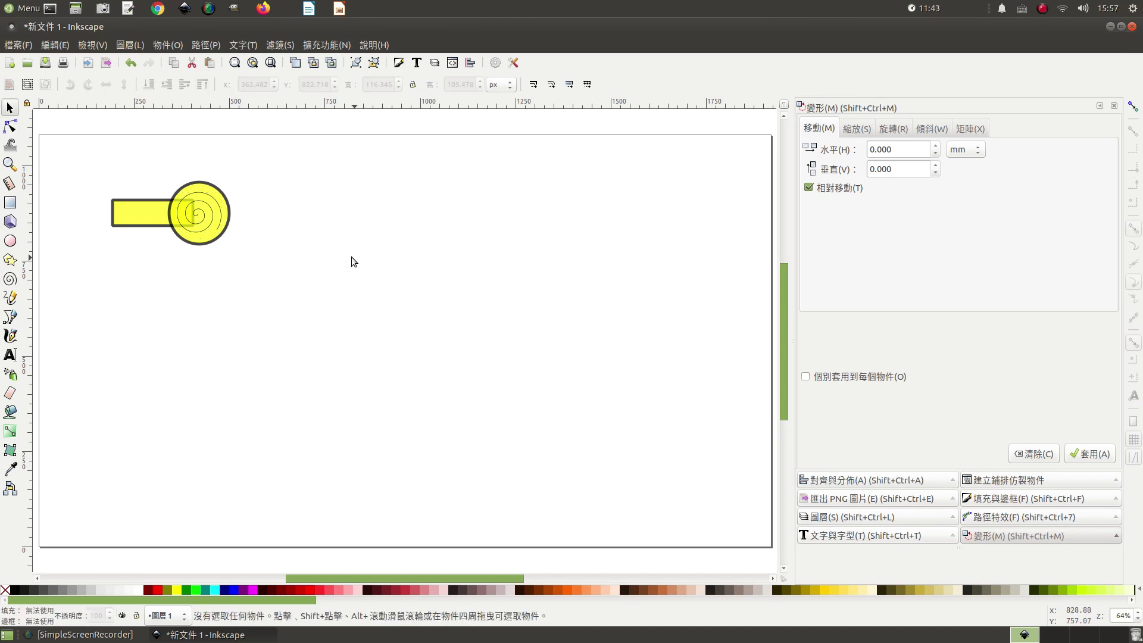
drag(81, 171, 303, 277)
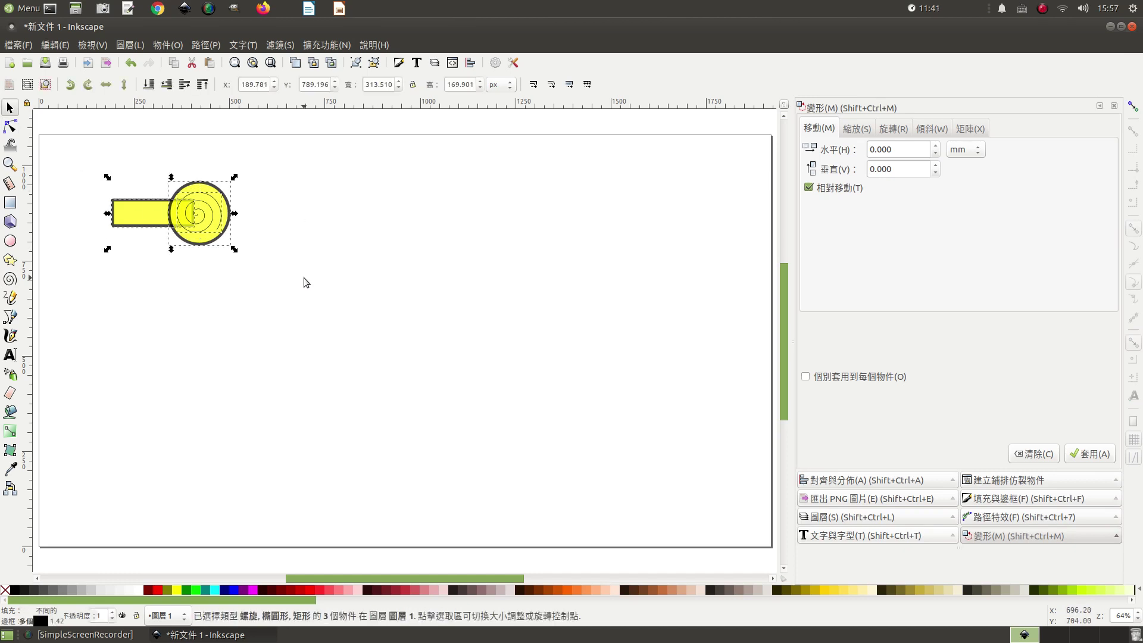
click(304, 278)
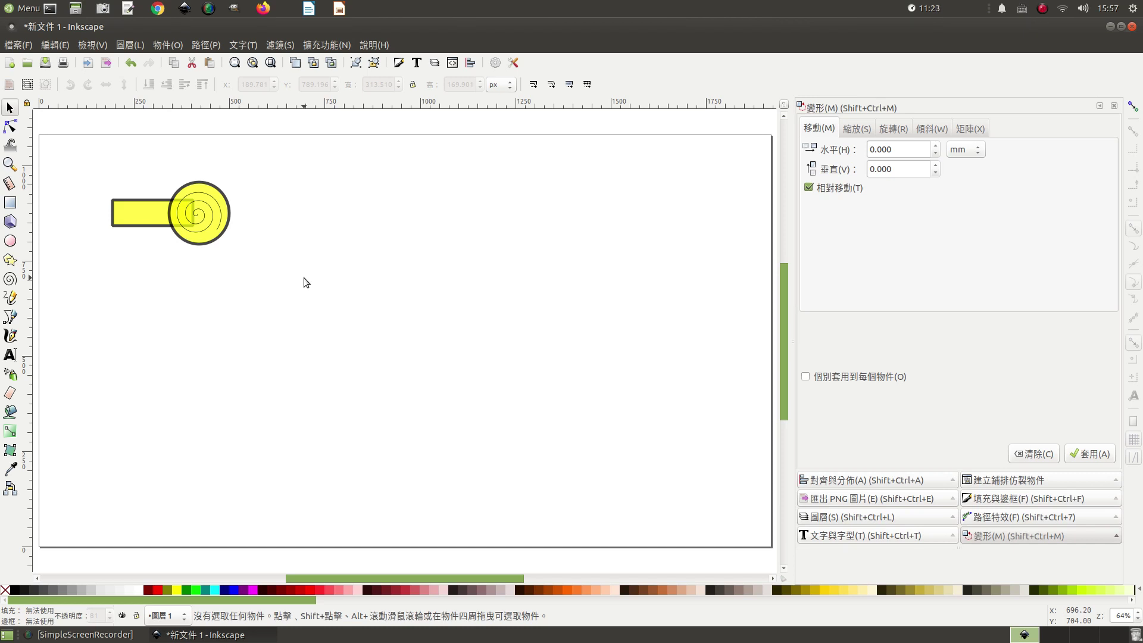
drag(68, 161, 277, 286)
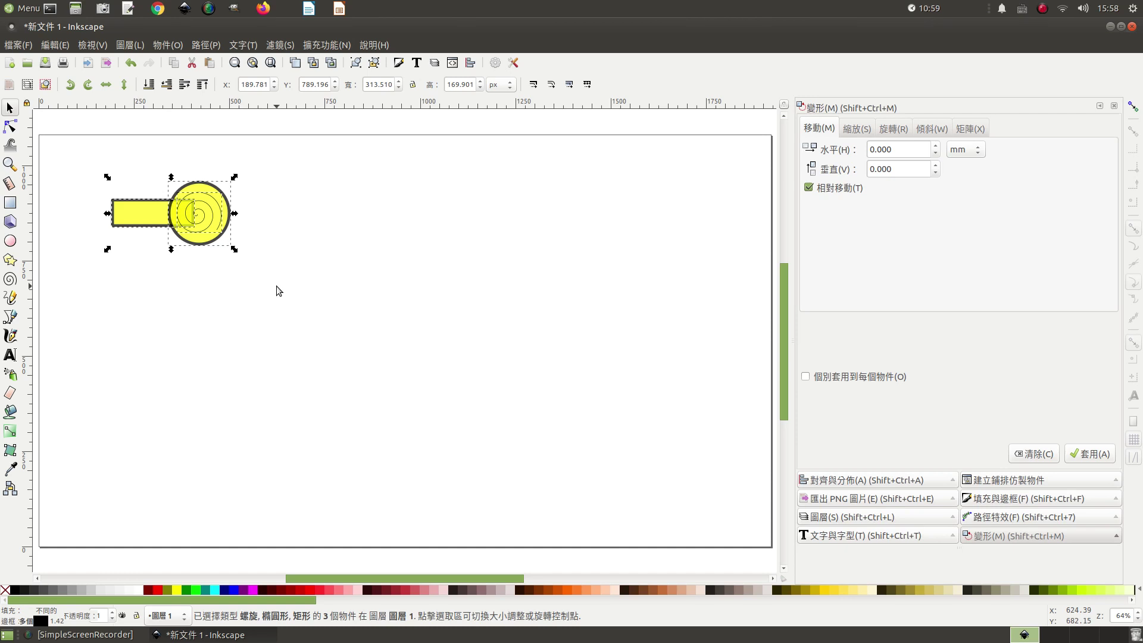
Step: Move the rectangle, circle and spiral to the page's top right, leaving nothing selected
click(69, 172)
drag(68, 168, 321, 319)
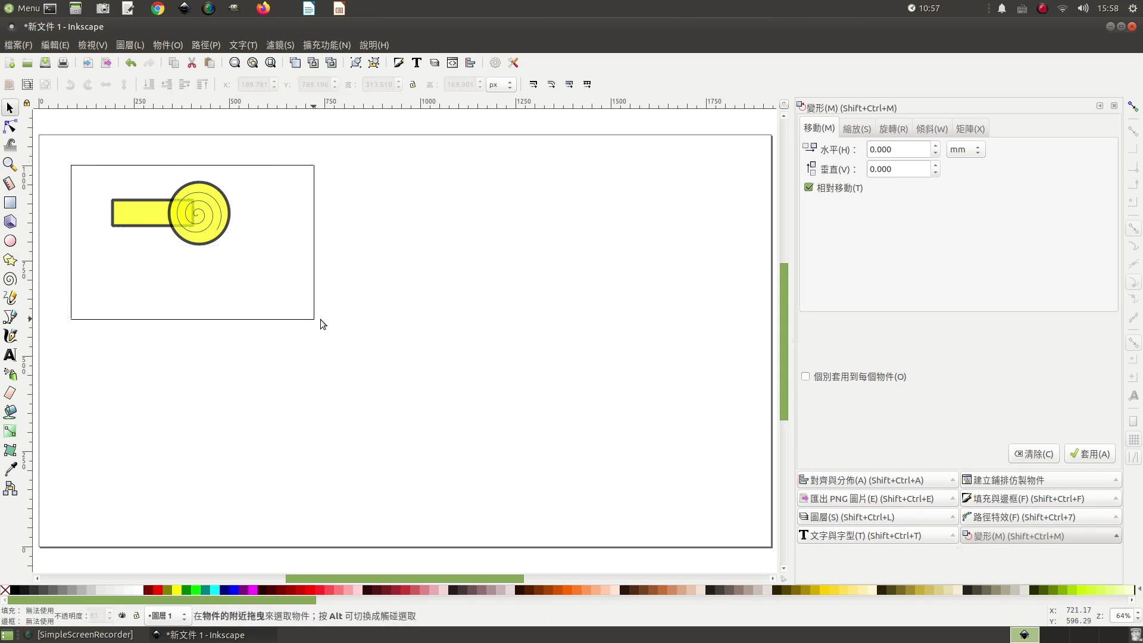
mouse_move(199, 212)
mouse_down()
mouse_move(471, 229)
mouse_move(668, 181)
mouse_up()
click(624, 279)
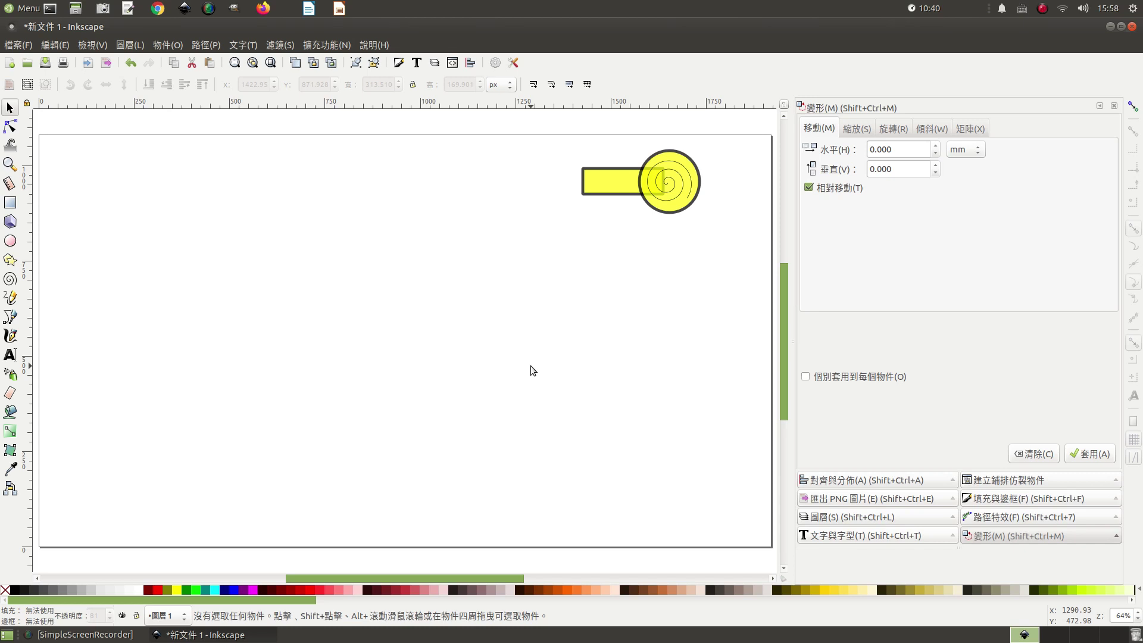
drag(539, 135, 745, 266)
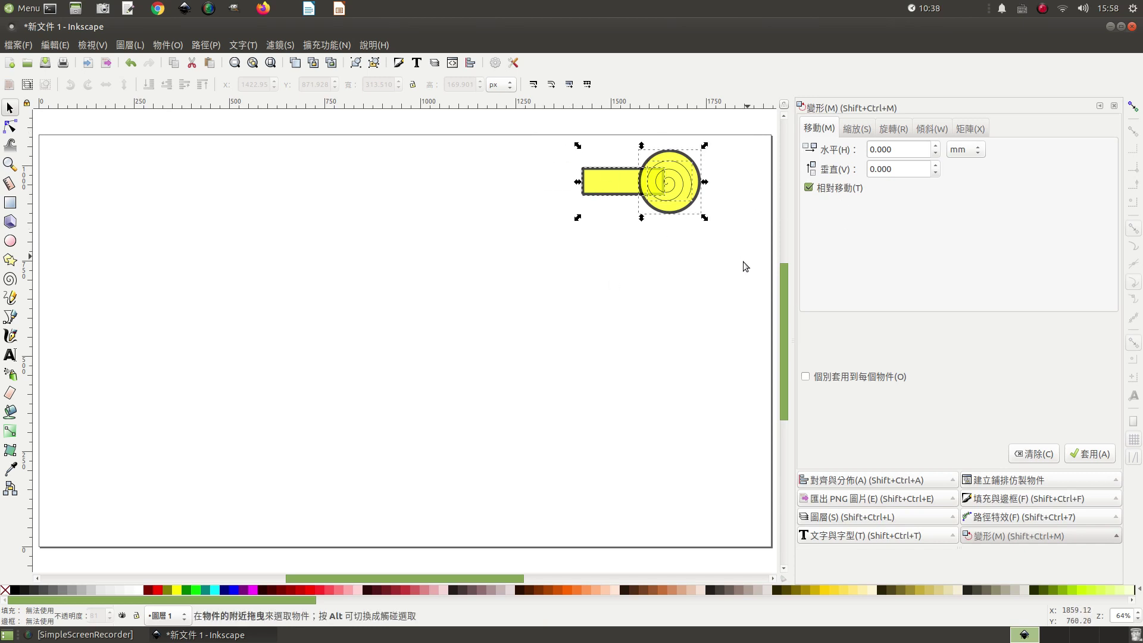
click(705, 344)
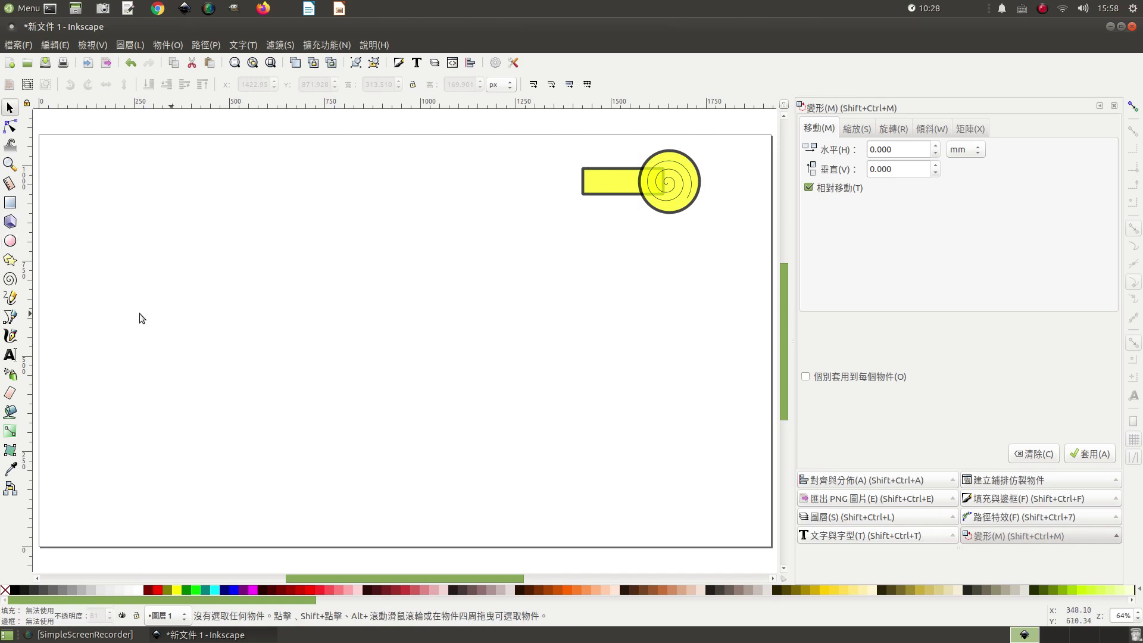
Step: Draw a yellow polygon at the page's top left and give it 8 corners
click(10, 260)
drag(164, 213, 206, 266)
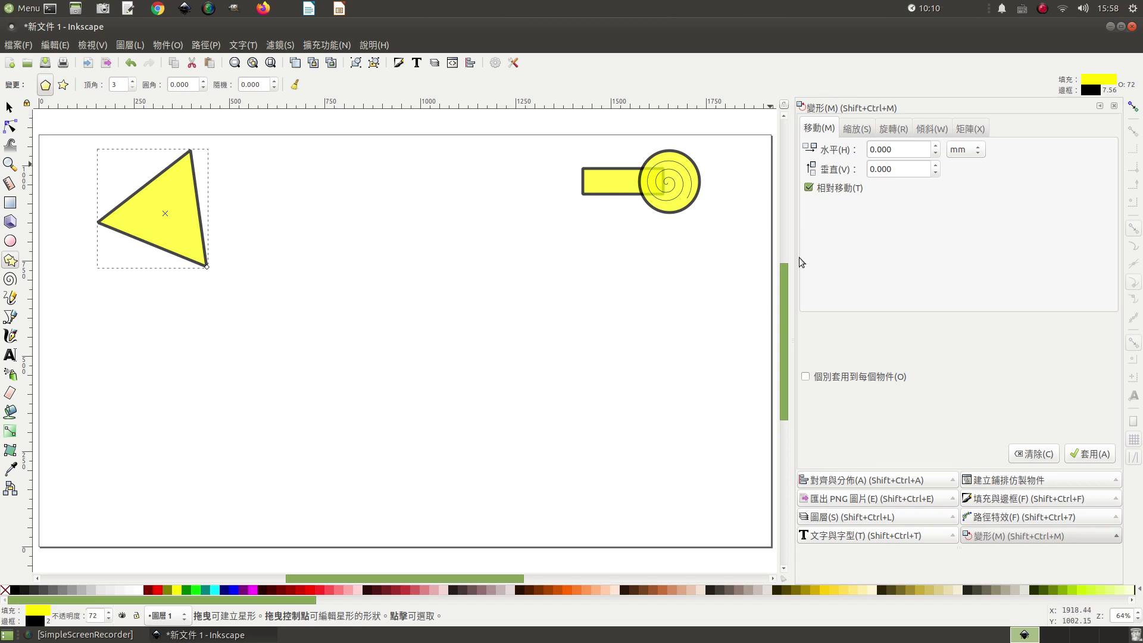
click(133, 82)
click(133, 82)
click(134, 82)
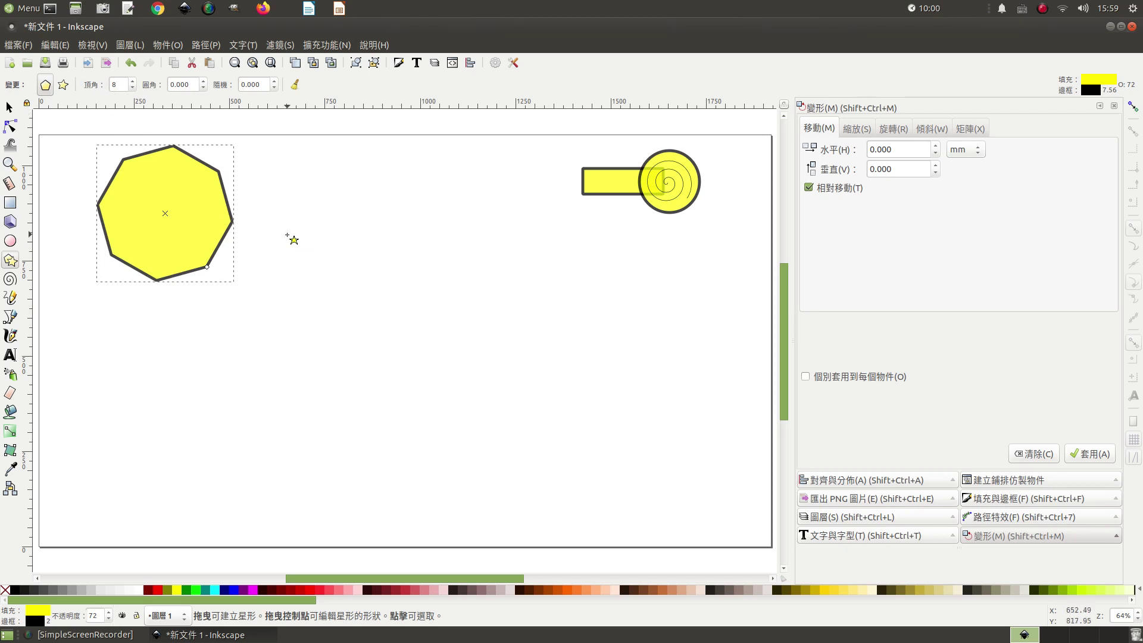
Step: Draw a ten-pointed yellow star right of the octagon, then shift it slightly right and down
click(9, 107)
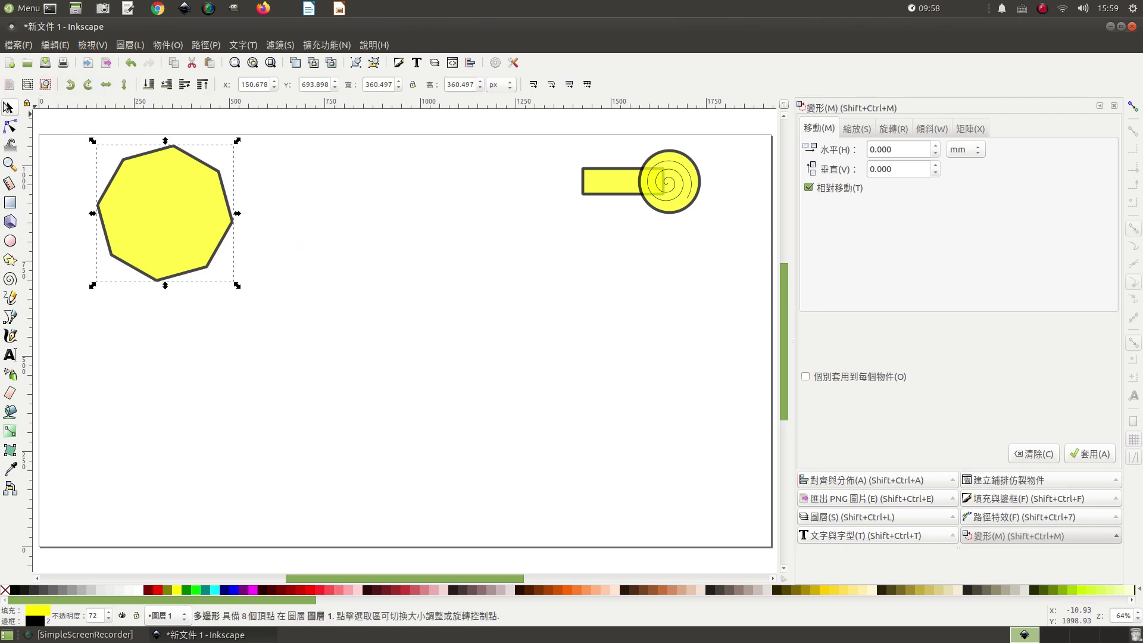
click(287, 331)
click(10, 260)
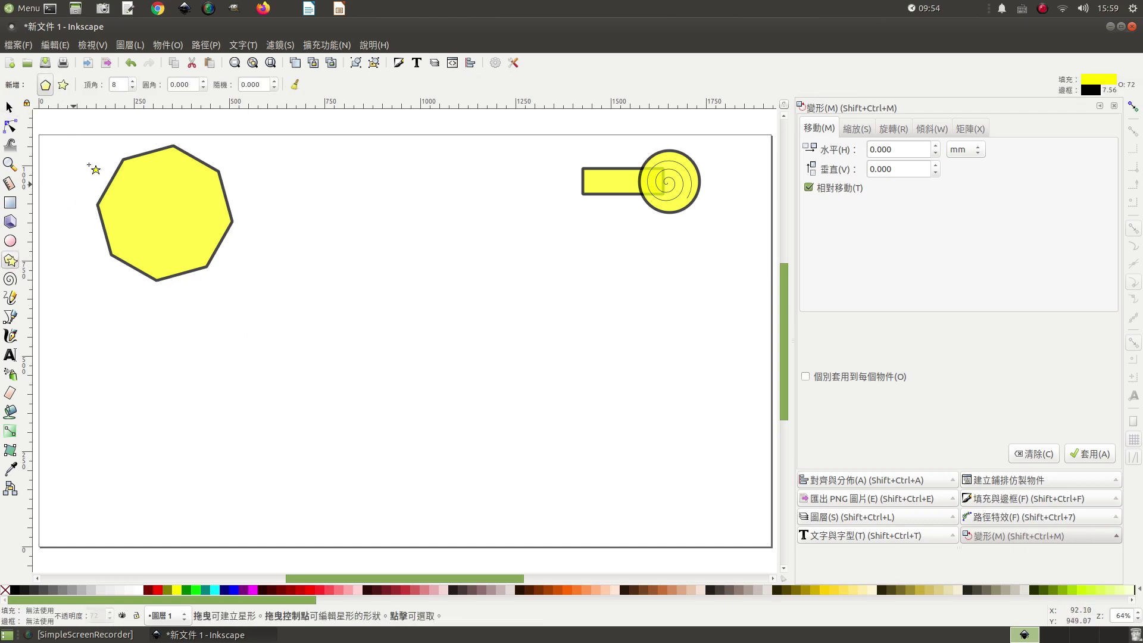
click(64, 84)
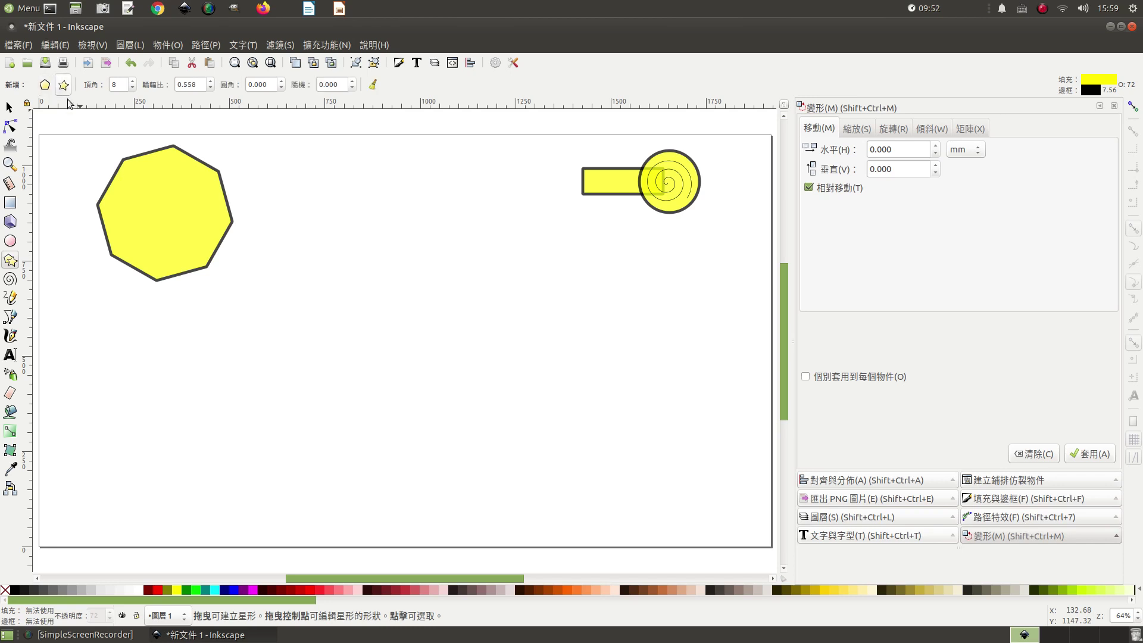
drag(305, 204, 345, 253)
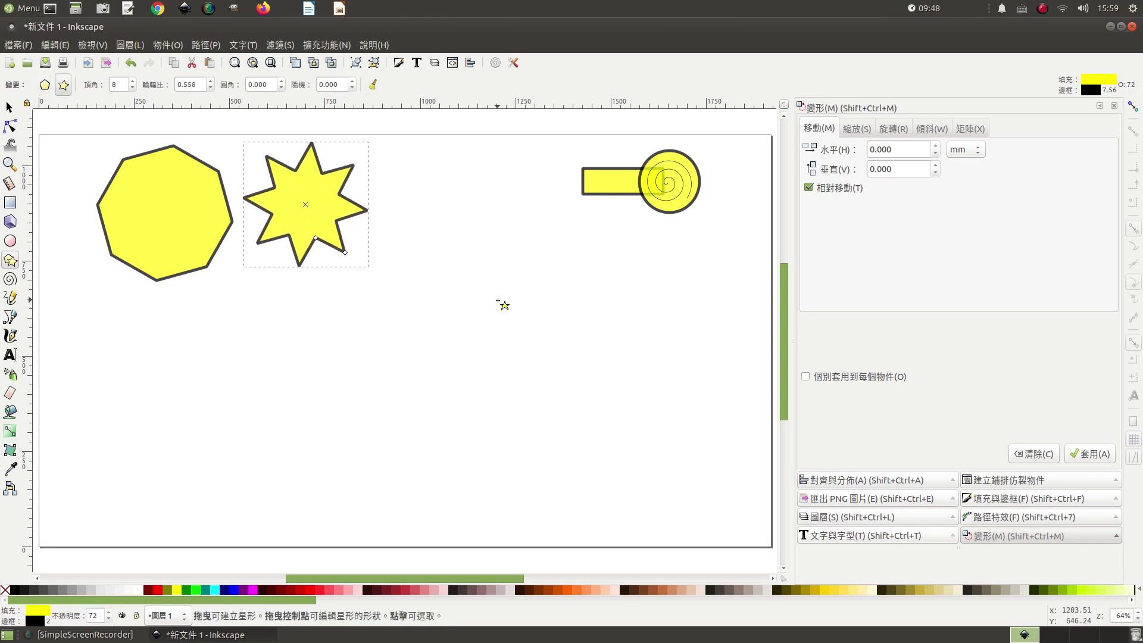
click(133, 81)
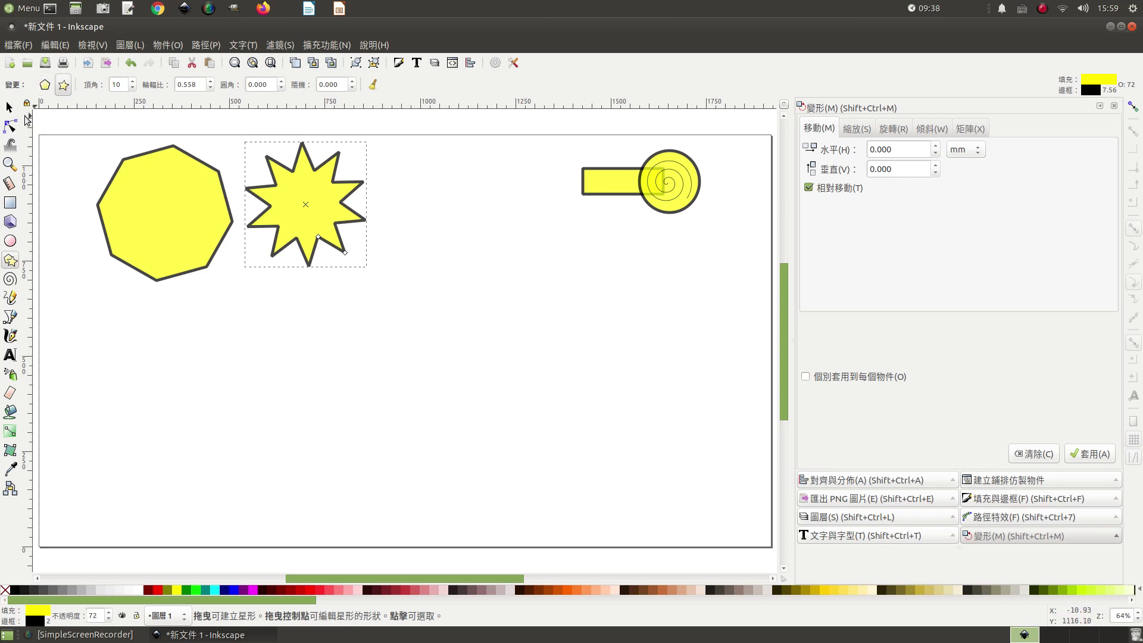
click(9, 107)
drag(280, 219, 373, 264)
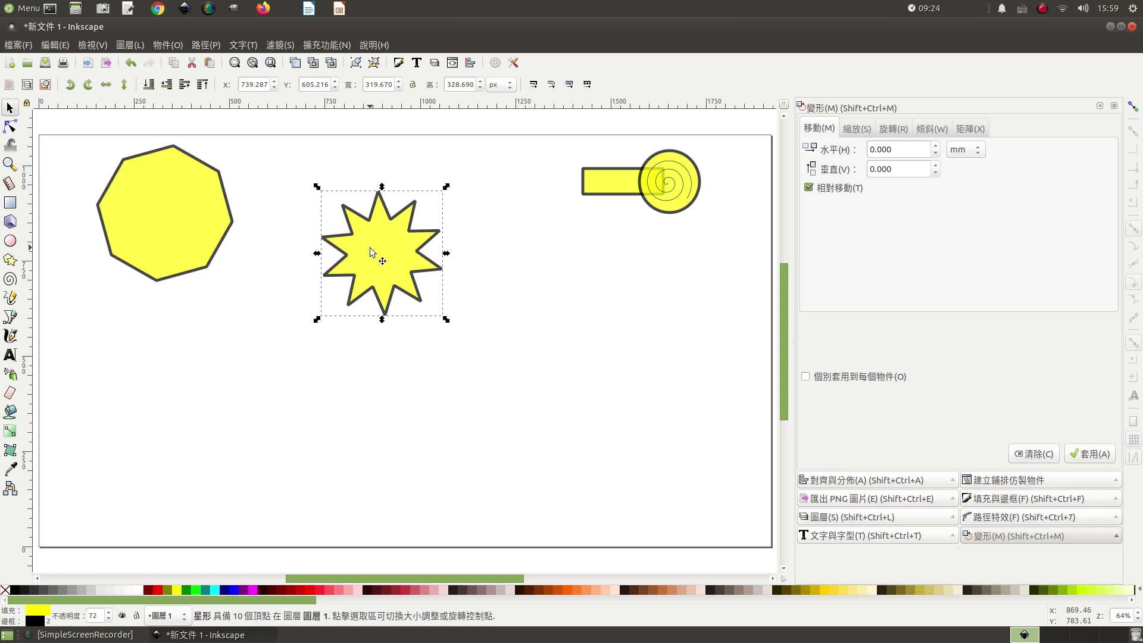
Step: Set the star's stroke width to 16 px and nudge it slightly upward
click(449, 273)
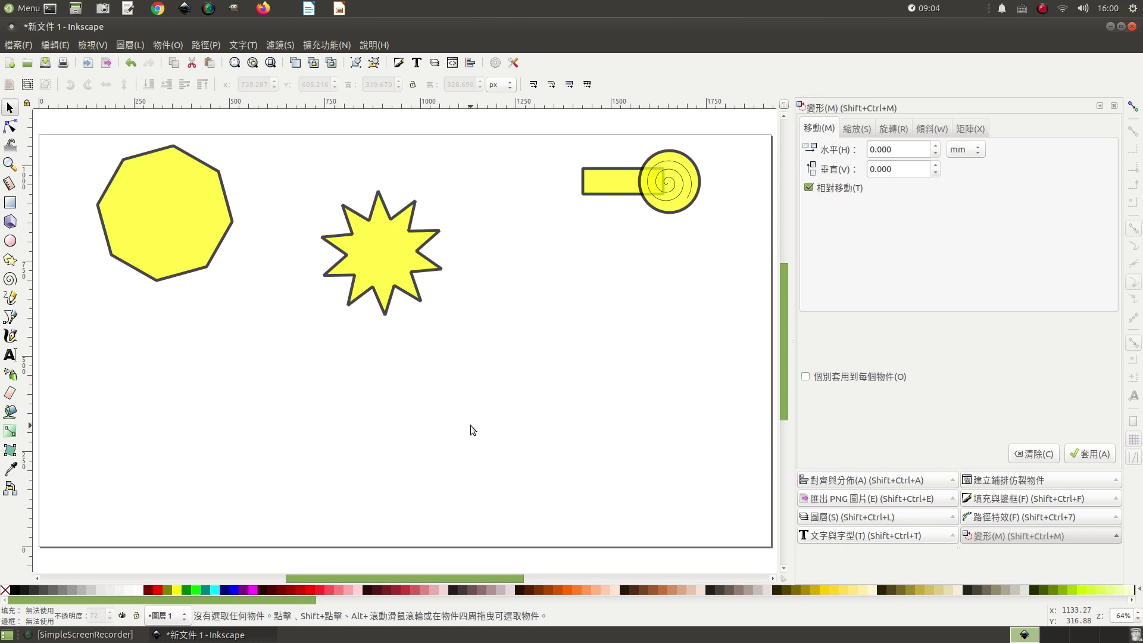
click(388, 240)
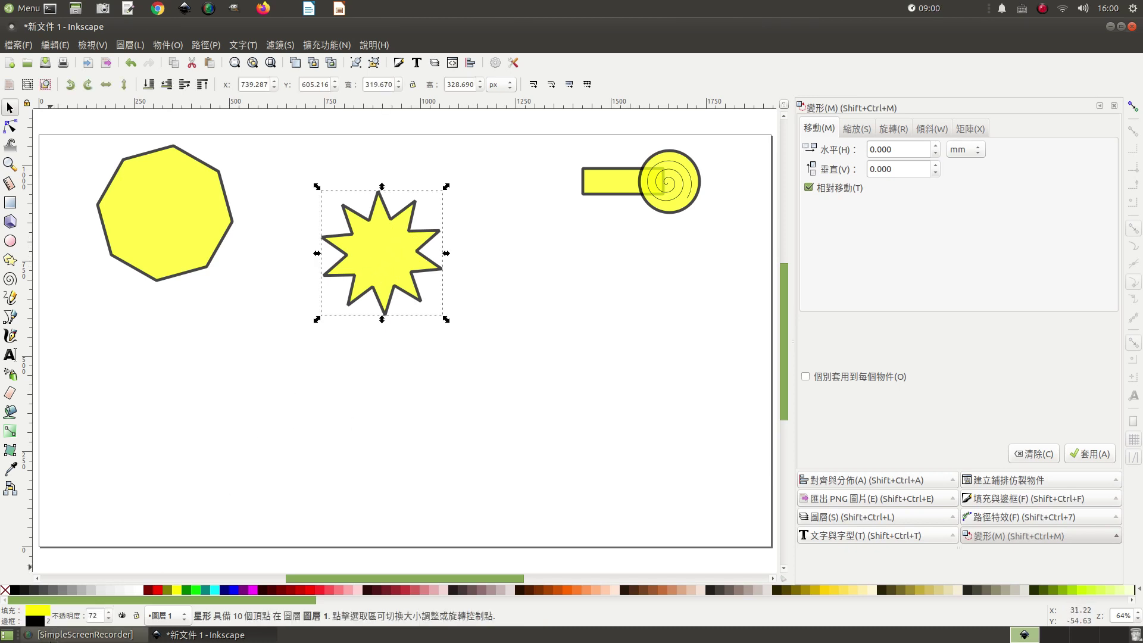
right_click(50, 622)
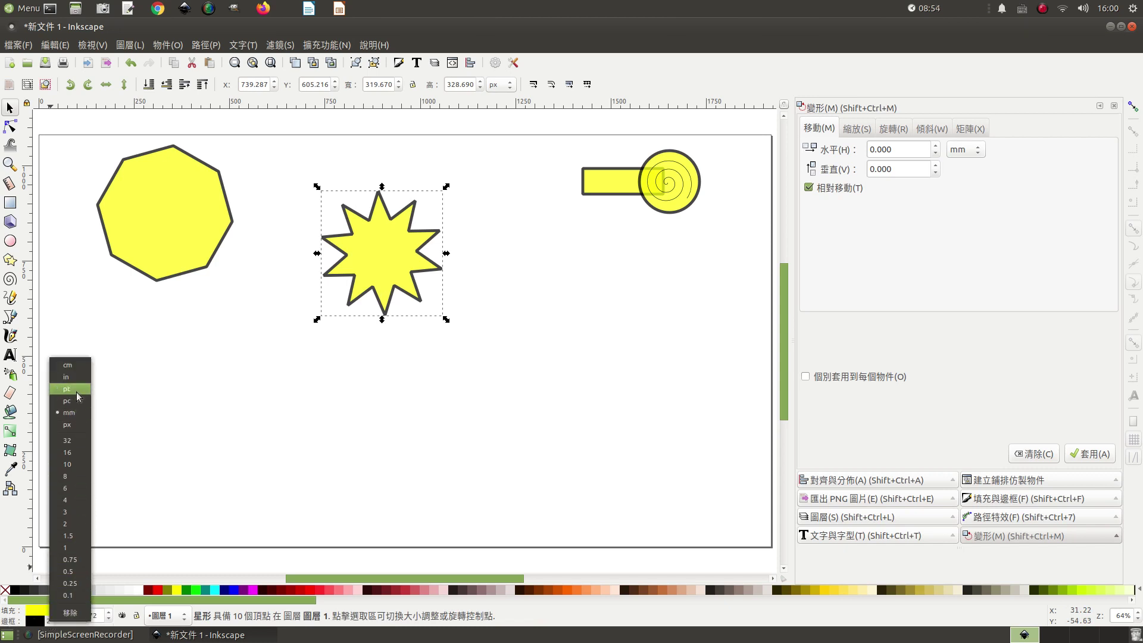
click(67, 424)
right_click(57, 622)
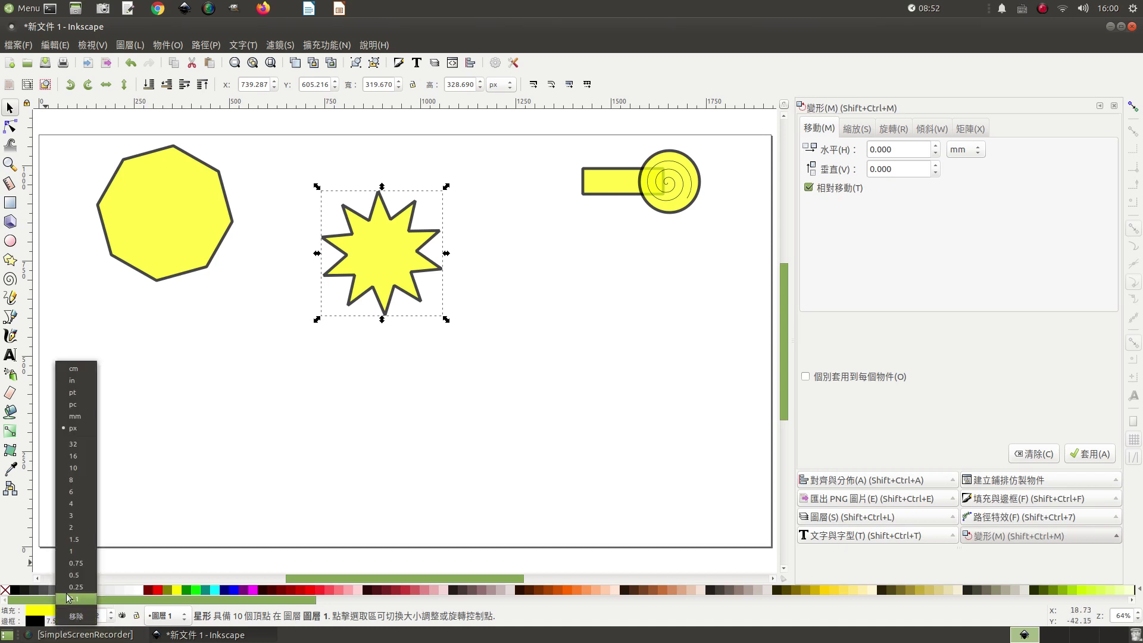
click(76, 456)
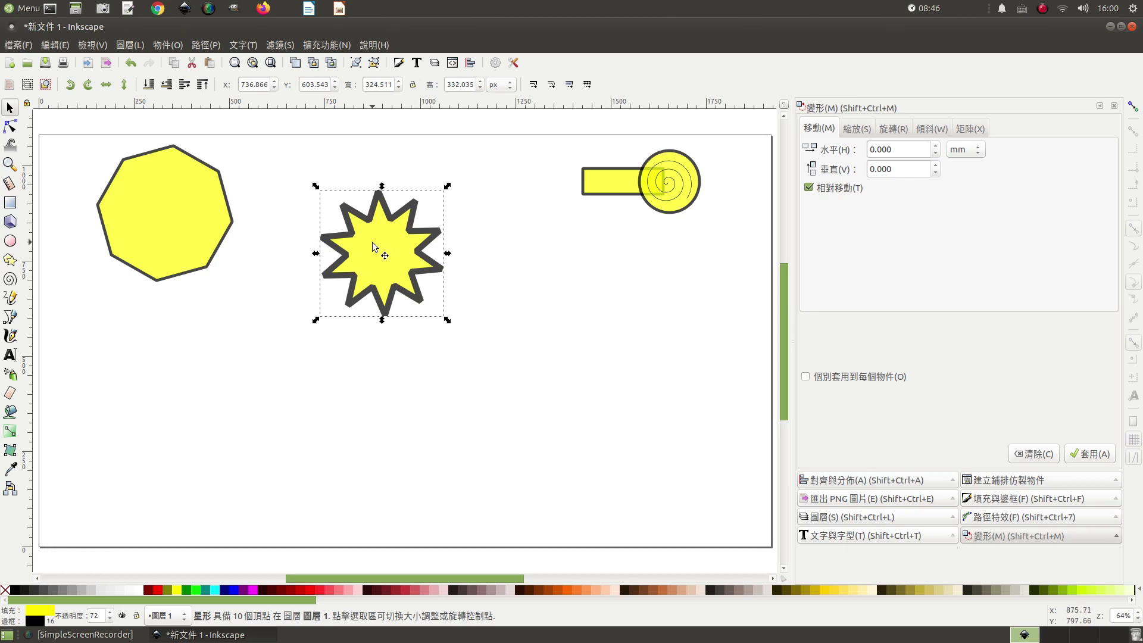
drag(372, 242, 374, 222)
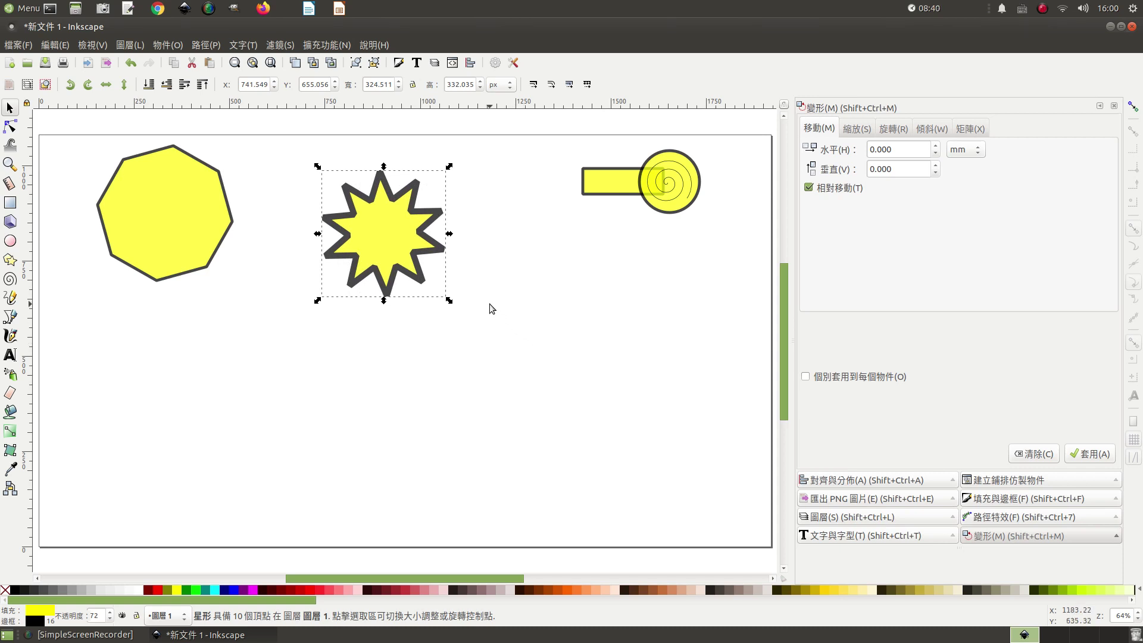
Step: Enlarge and reshape the octagon using its scale handles
click(154, 213)
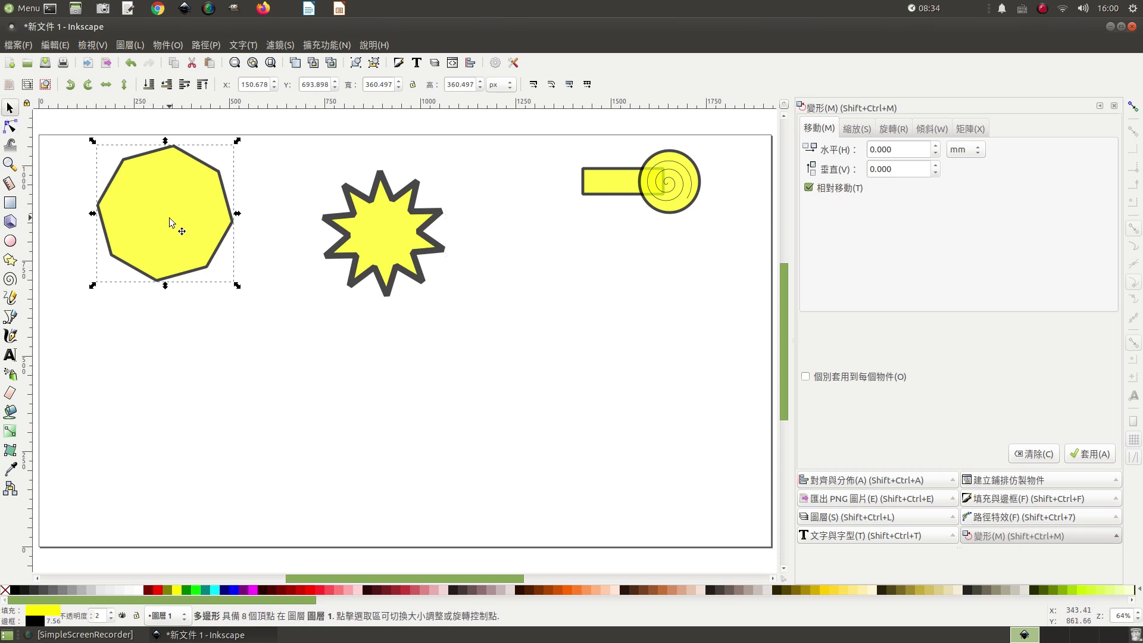
drag(238, 287, 253, 304)
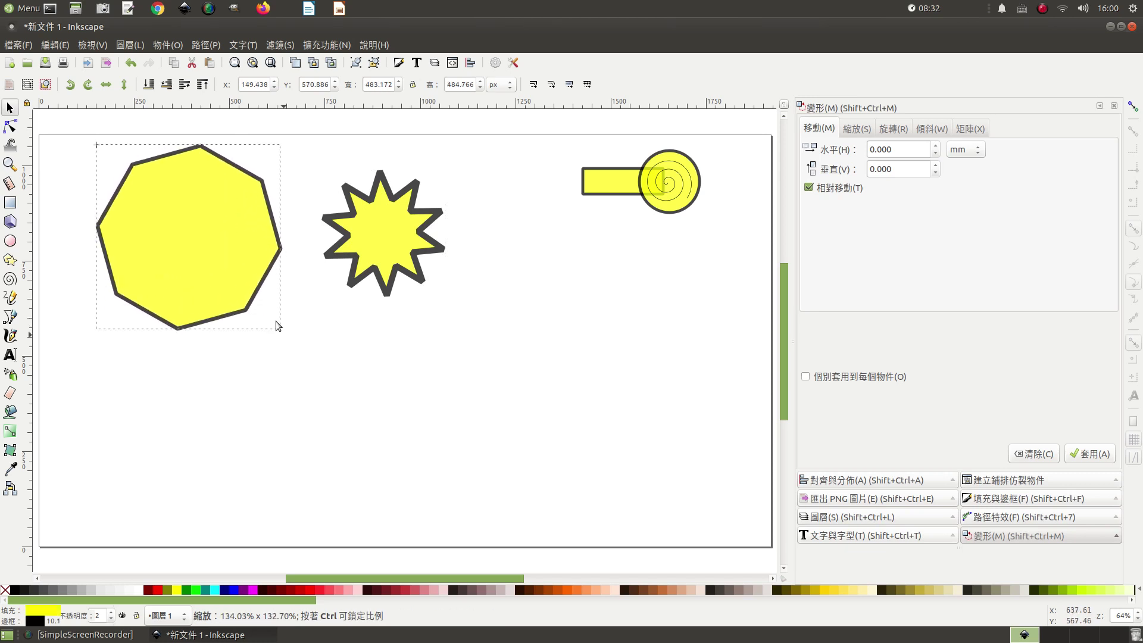
drag(254, 222, 286, 223)
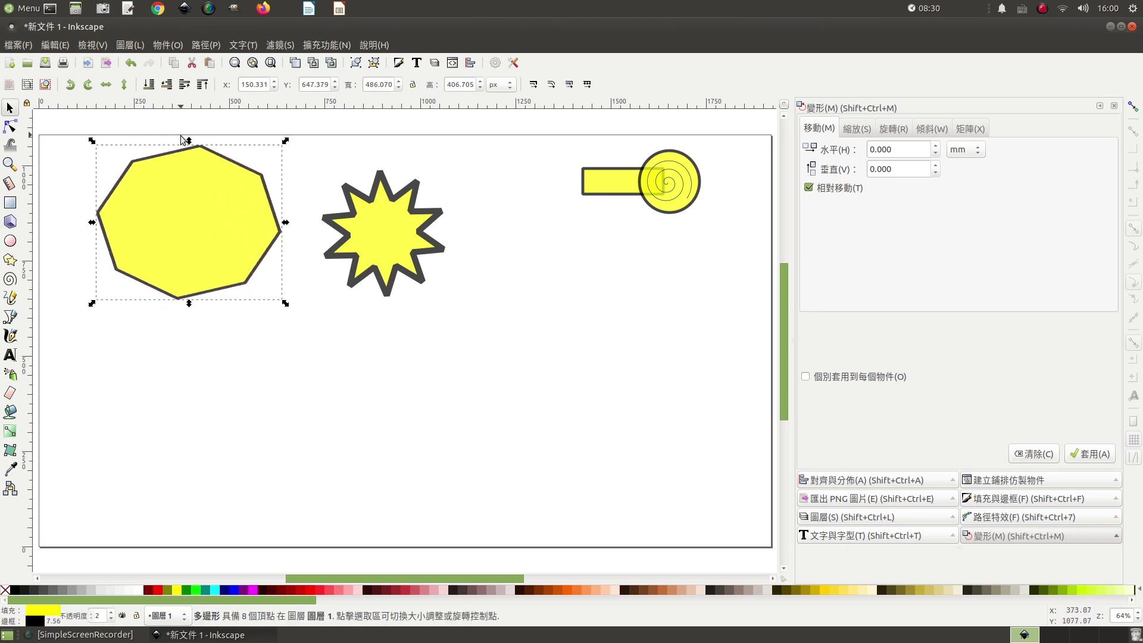
drag(188, 141, 185, 160)
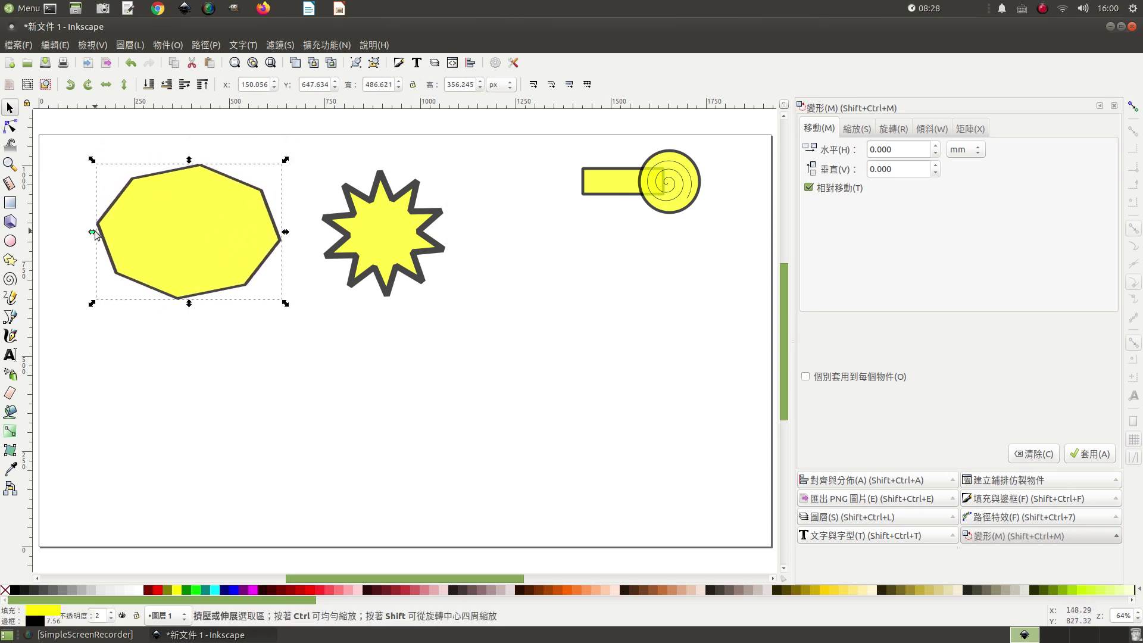
drag(91, 232, 122, 232)
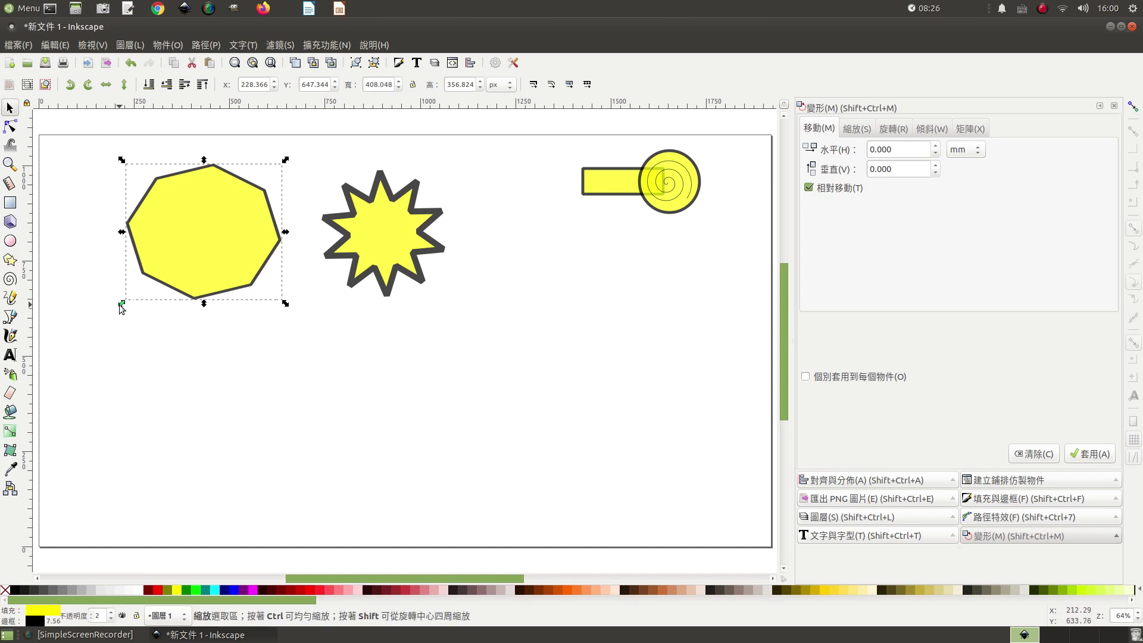
drag(121, 305, 101, 314)
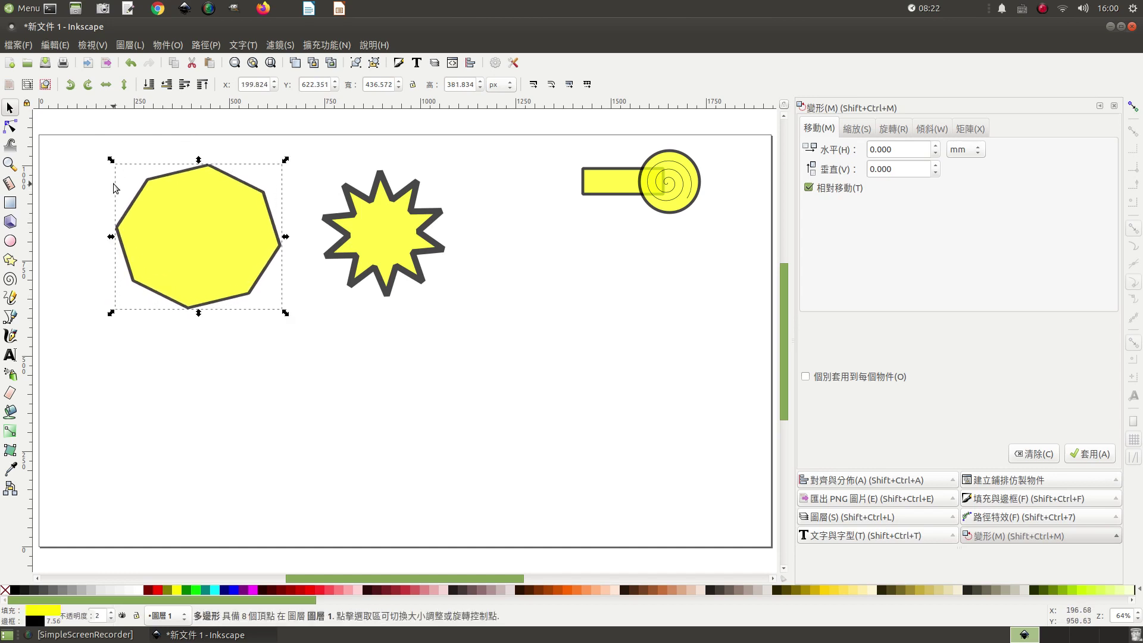
Step: Rotate and skew the octagon around a rotation centre moved below it
click(205, 224)
mouse_move(286, 160)
mouse_down()
mouse_move(194, 169)
mouse_move(261, 169)
mouse_move(219, 176)
mouse_move(153, 160)
mouse_move(226, 169)
mouse_up()
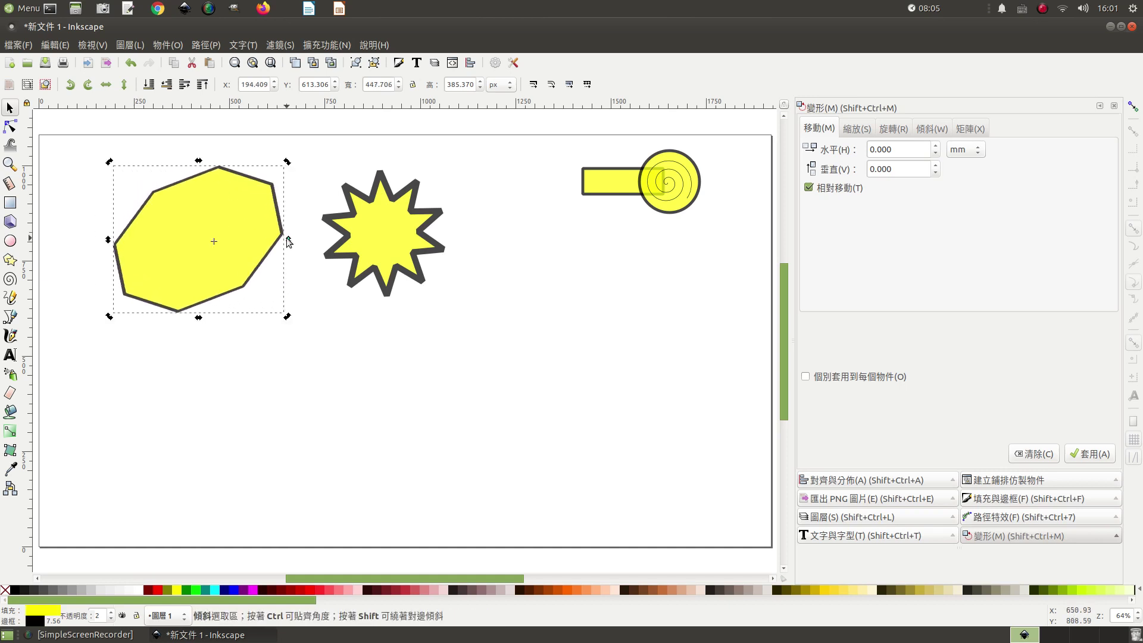
drag(288, 241, 287, 234)
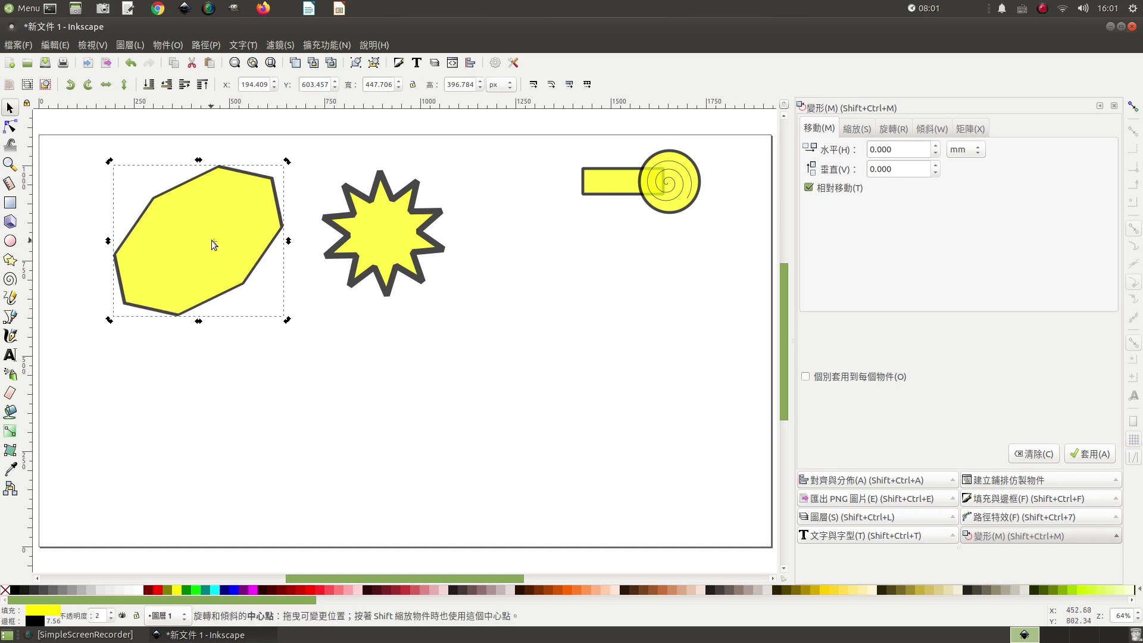
drag(211, 241, 202, 357)
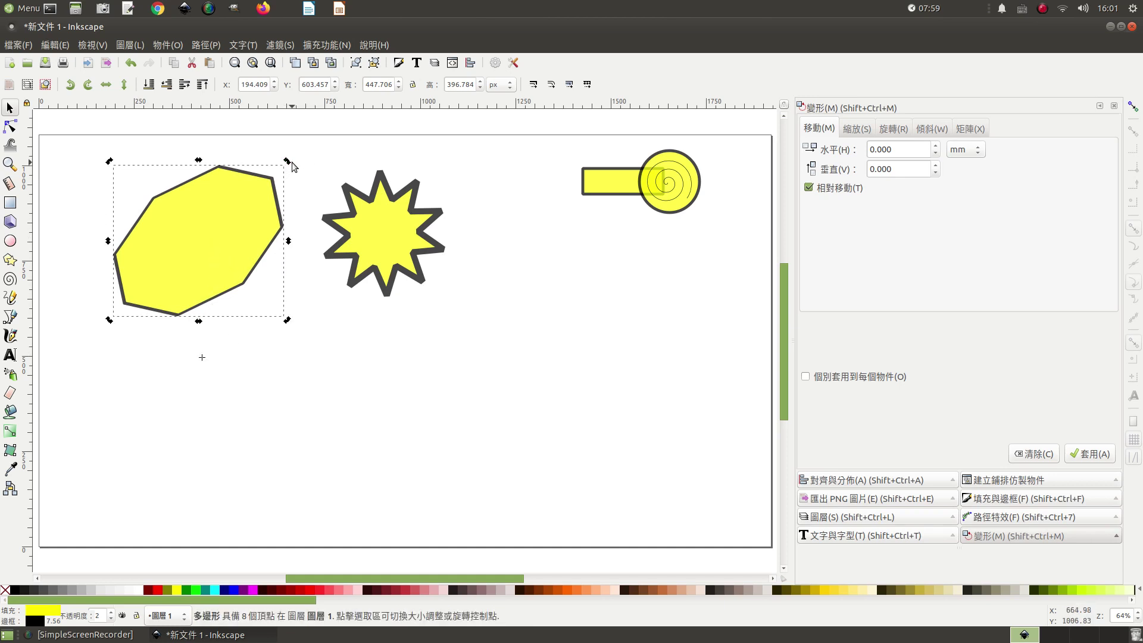
drag(292, 162, 294, 179)
click(278, 176)
click(191, 205)
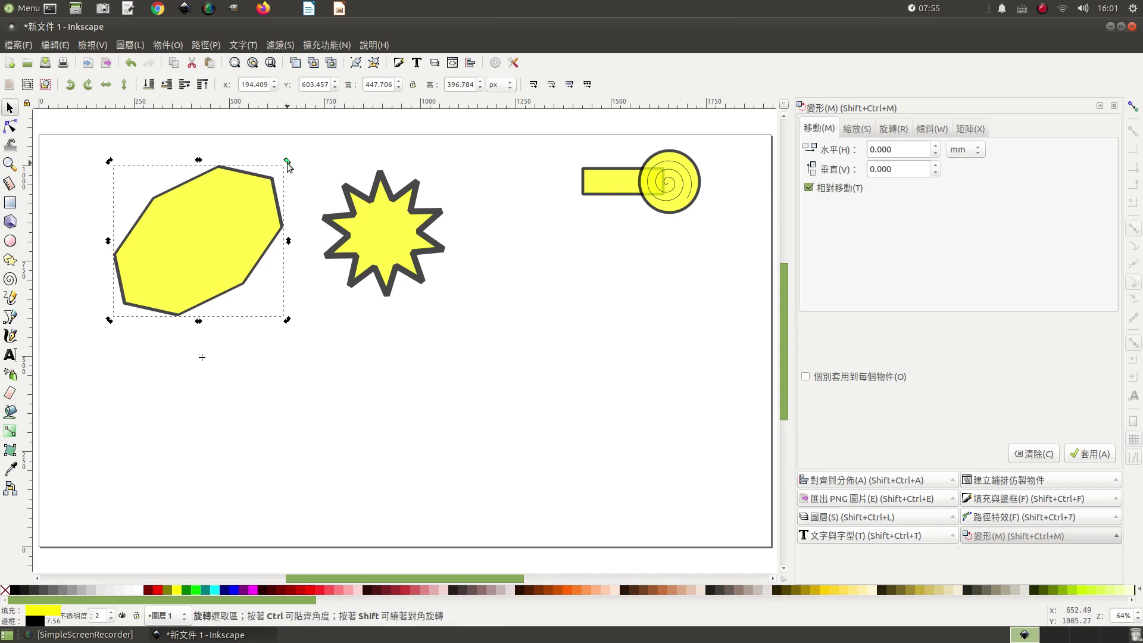
drag(286, 162, 198, 376)
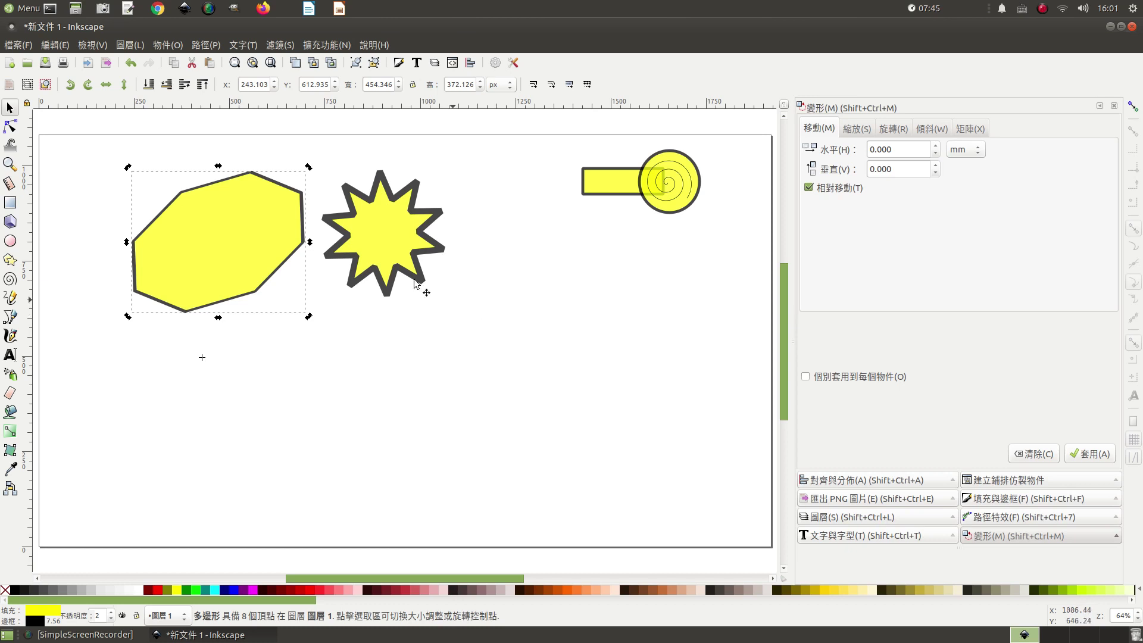
click(238, 213)
Step: Show Fill and Stroke and browse its RGB, CMYK, wheel and colour-management modes
click(164, 48)
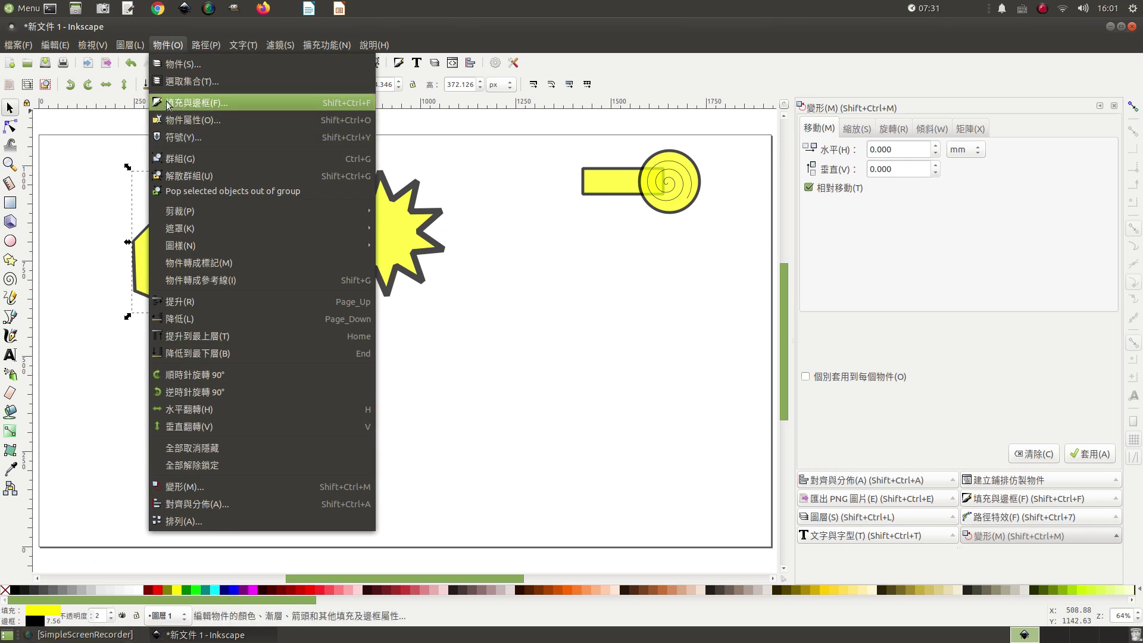
click(233, 105)
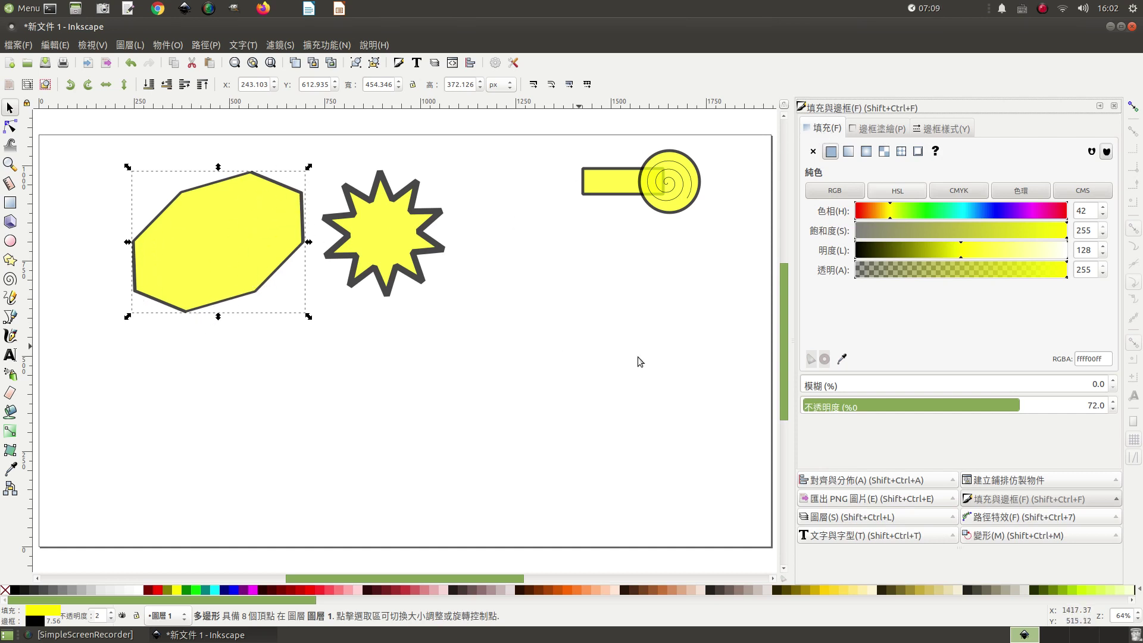
click(831, 192)
click(897, 197)
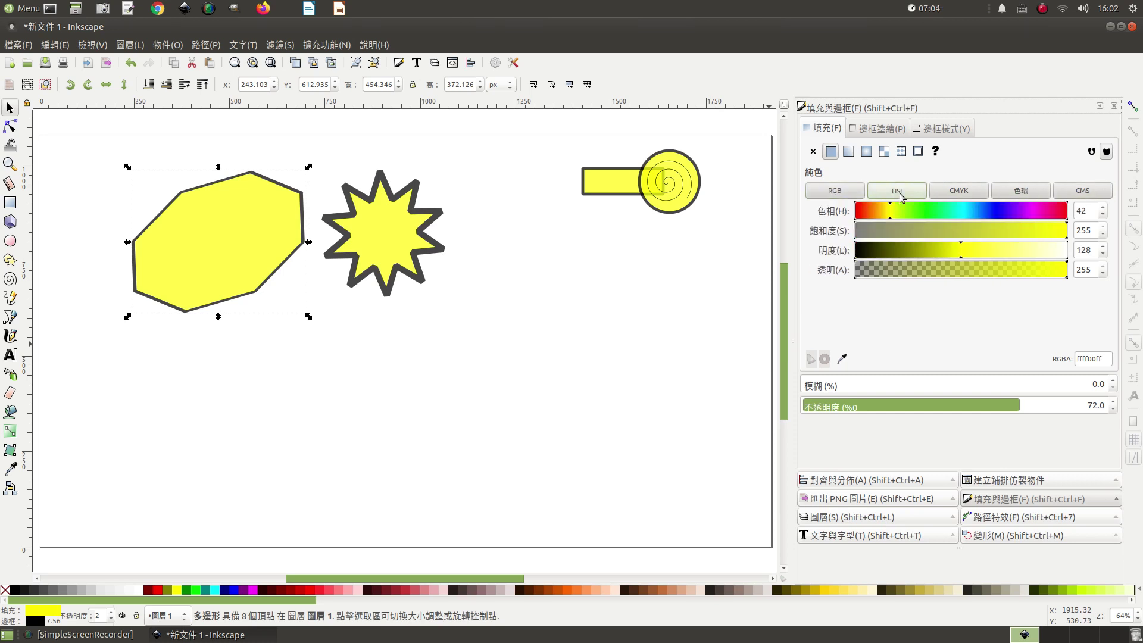
click(959, 197)
click(1019, 193)
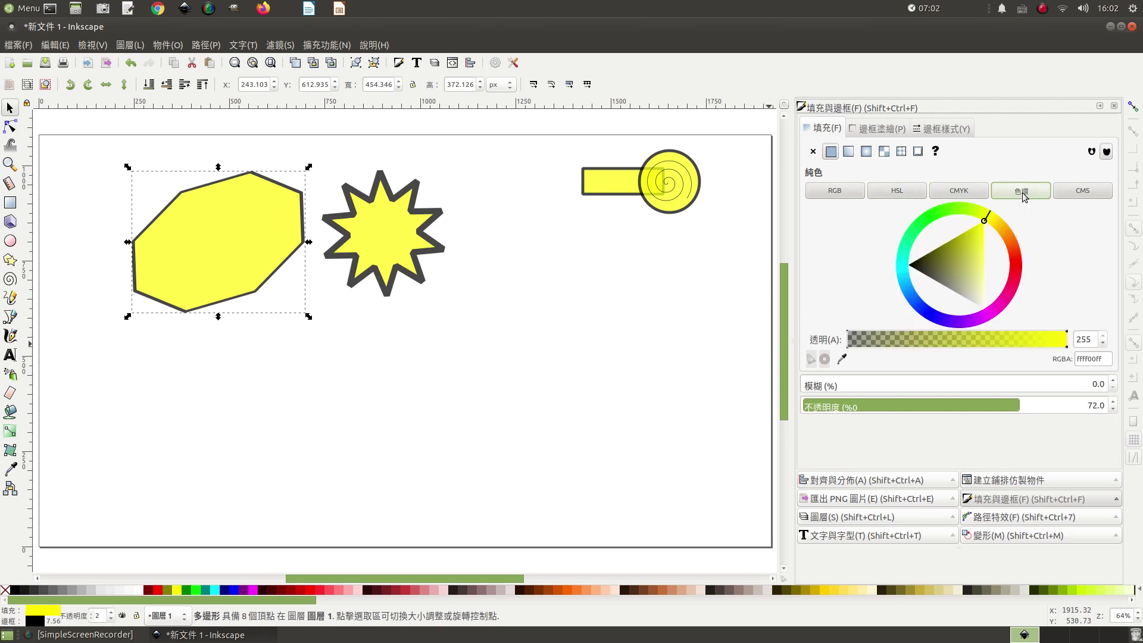
click(1096, 194)
Step: In HSL mode, lower the octagon's fill alpha to 89
click(840, 192)
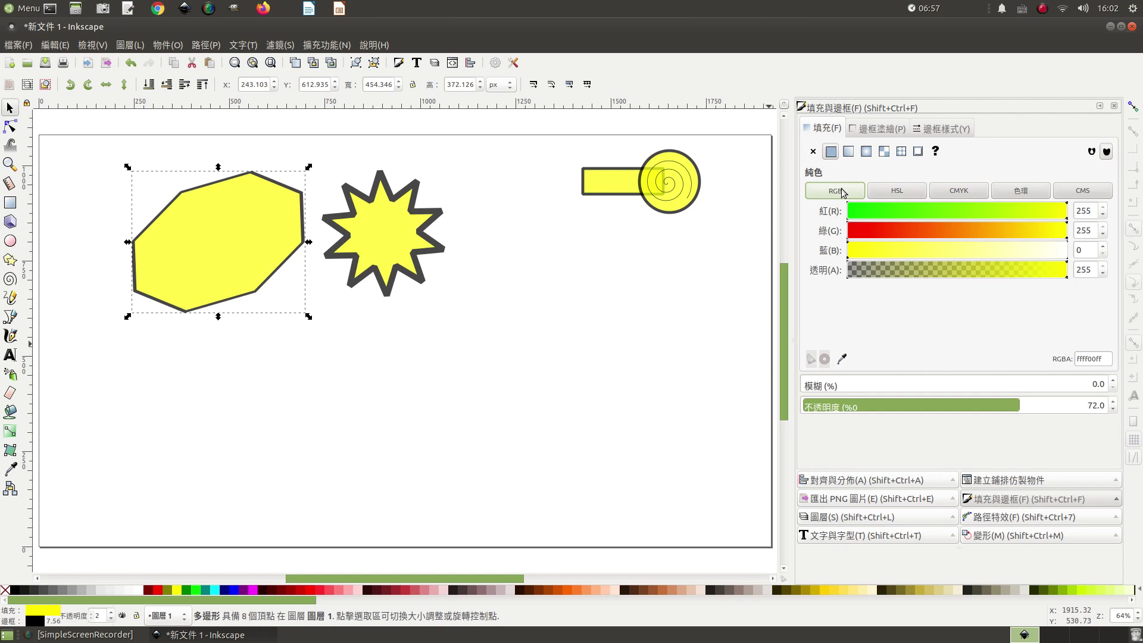
click(916, 193)
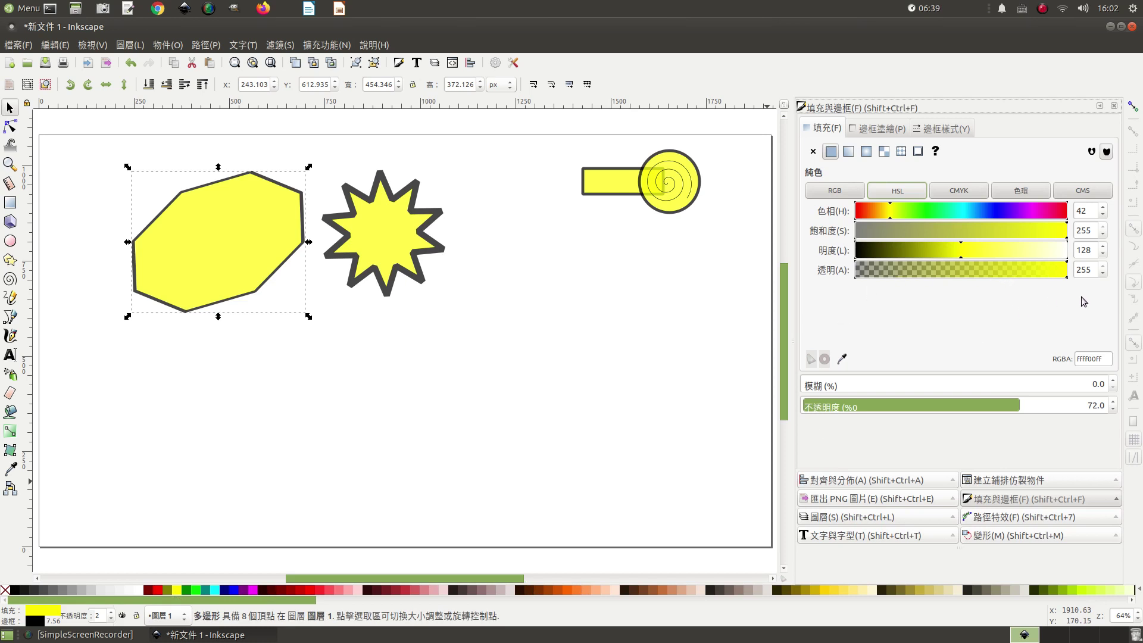
drag(1060, 274, 1050, 274)
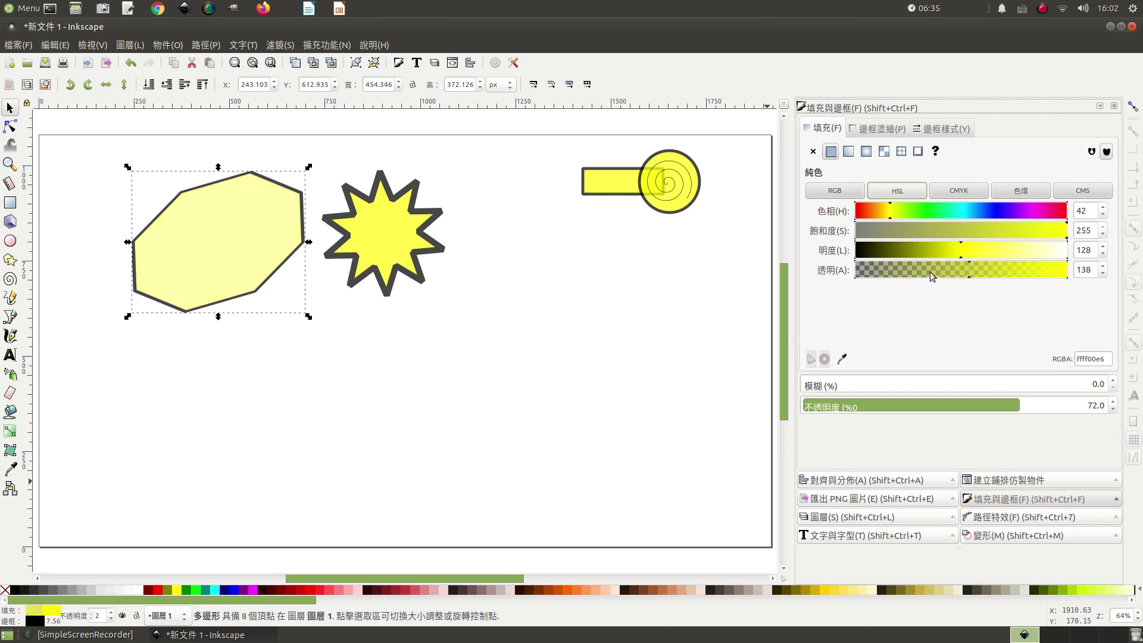
drag(929, 272, 929, 273)
Step: Draw a small circle below the octagon with a fully opaque red fill
click(68, 236)
click(10, 241)
drag(216, 405, 253, 441)
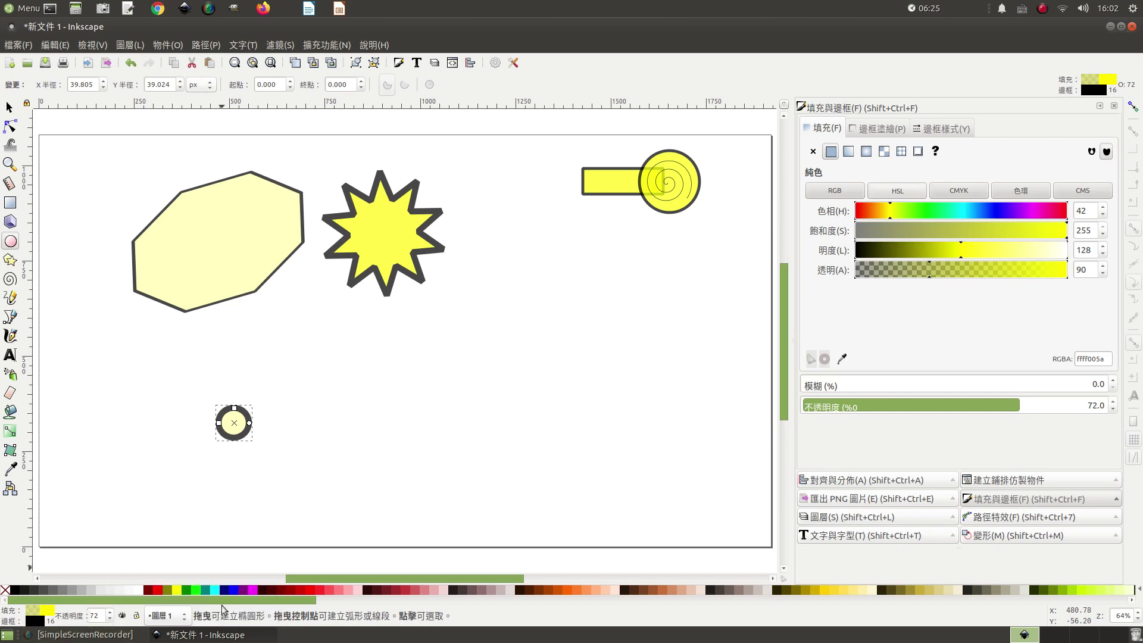
click(309, 591)
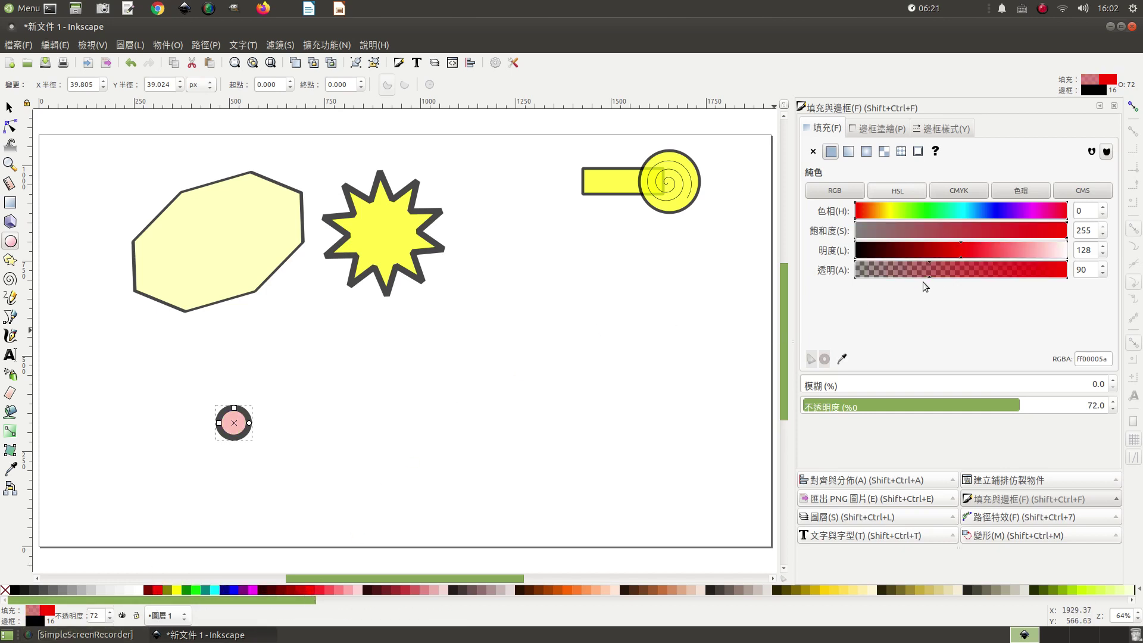
mouse_move(948, 279)
mouse_down()
mouse_move(1065, 269)
mouse_move(1074, 282)
mouse_up()
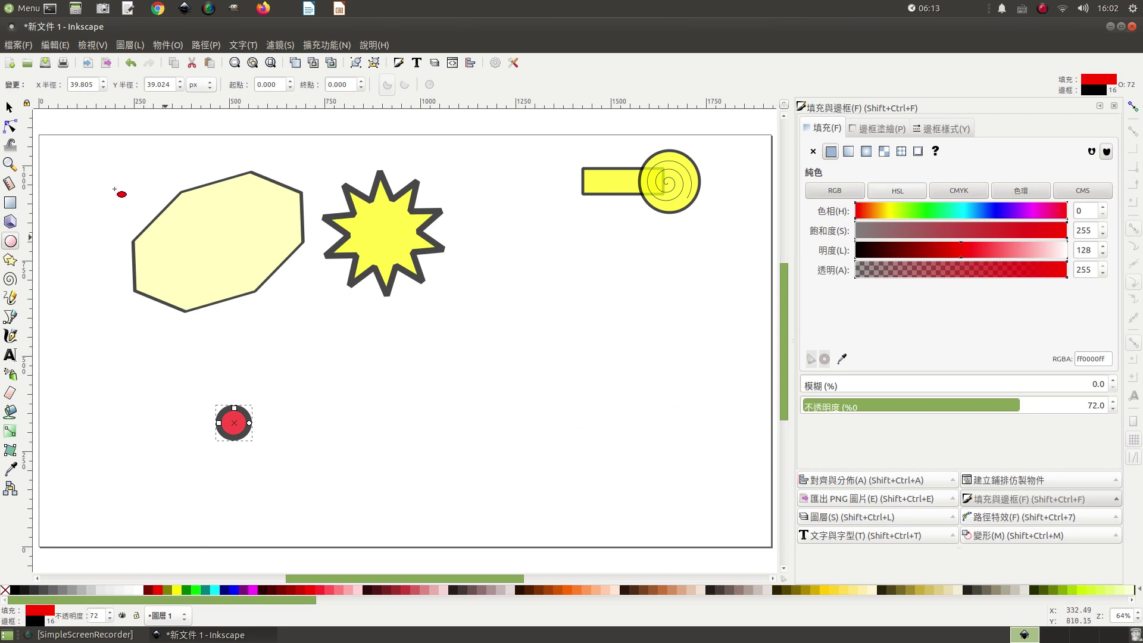
click(10, 107)
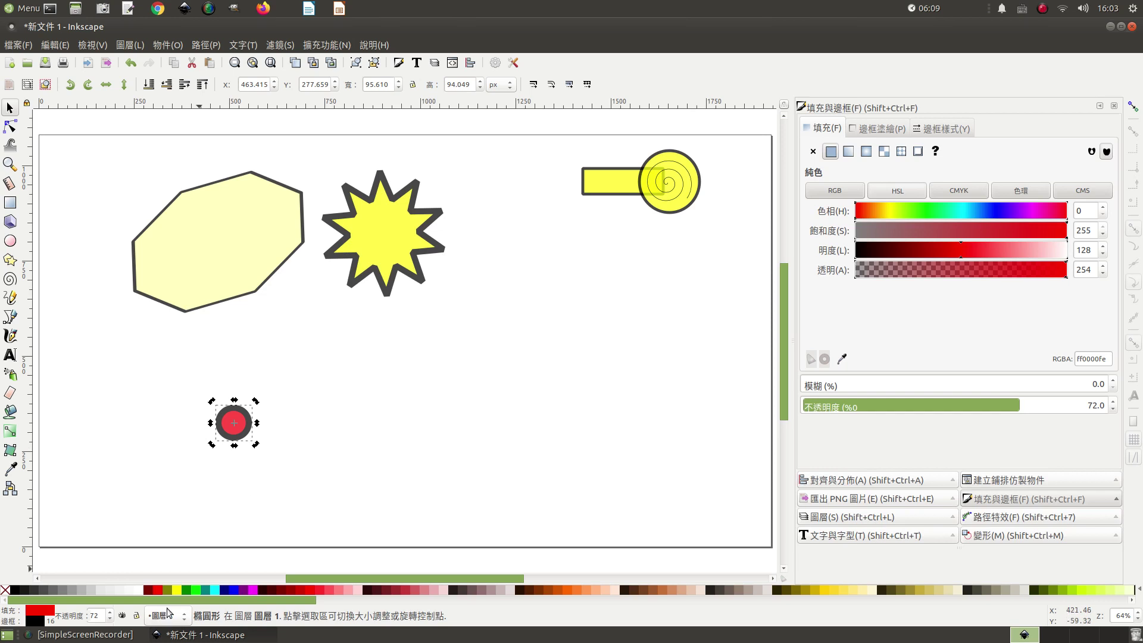
click(1041, 269)
drag(1044, 276, 1075, 276)
click(238, 424)
Step: Draw a second red circle mid-page and move the first onto the octagon
click(10, 240)
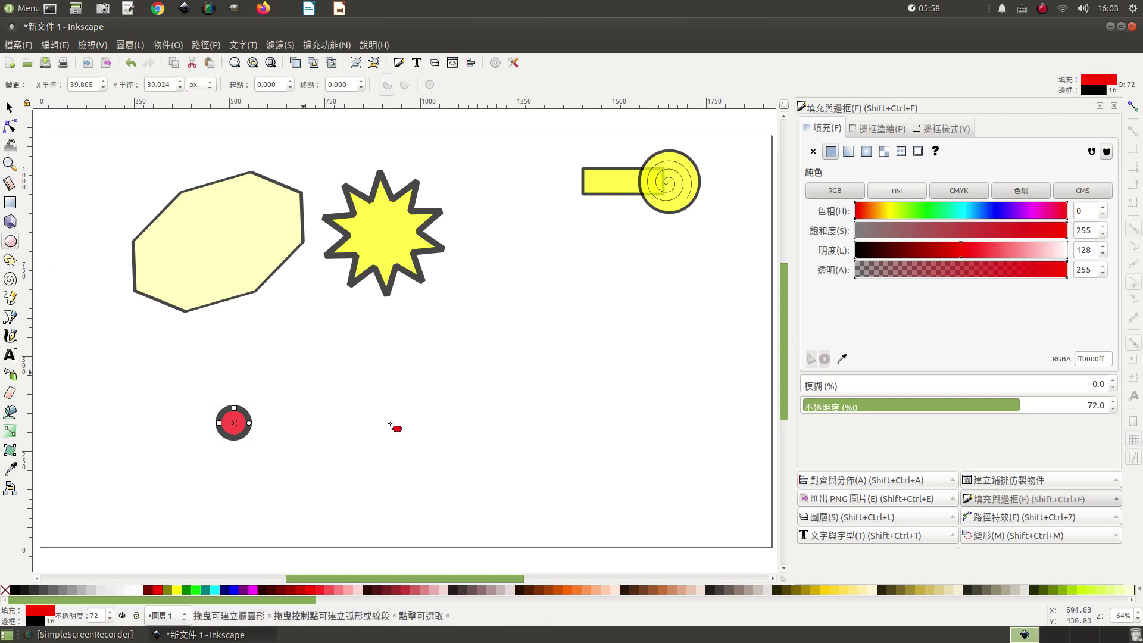
drag(413, 357, 444, 385)
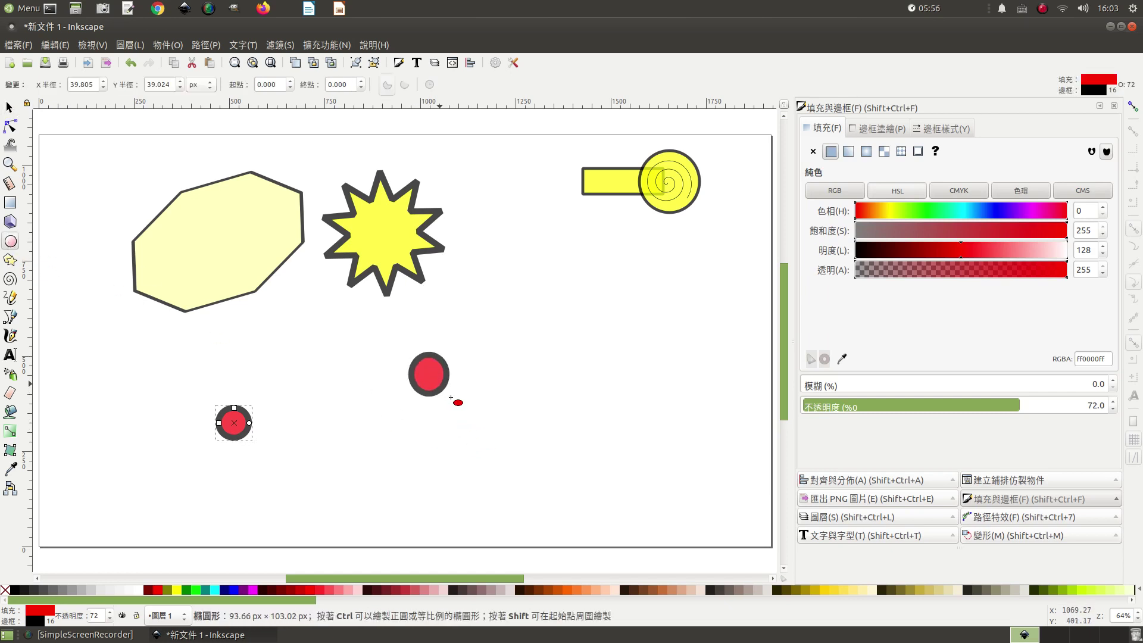
click(443, 387)
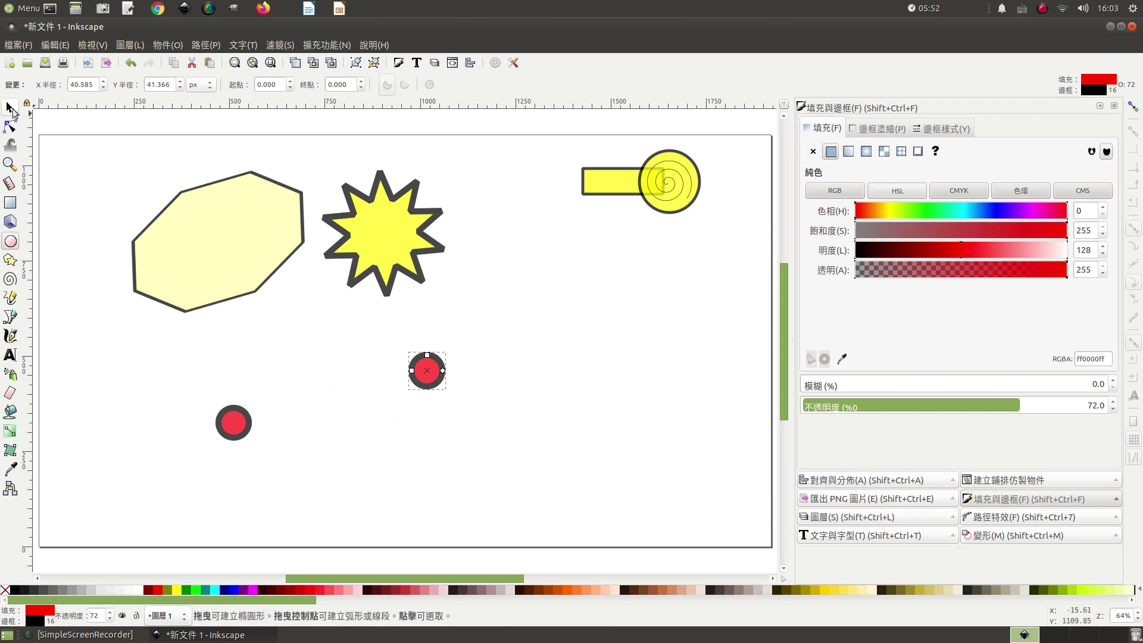
click(9, 108)
drag(231, 417, 208, 261)
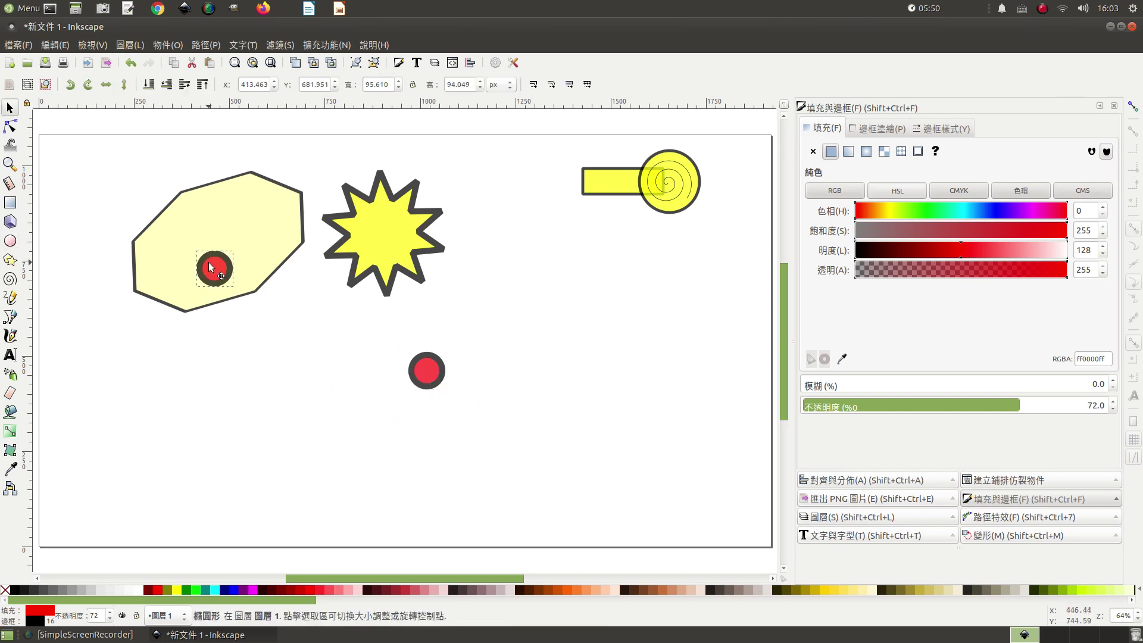
Step: Lower the small circle behind the octagon; set octagon fill alpha 122, opacity 100
click(150, 85)
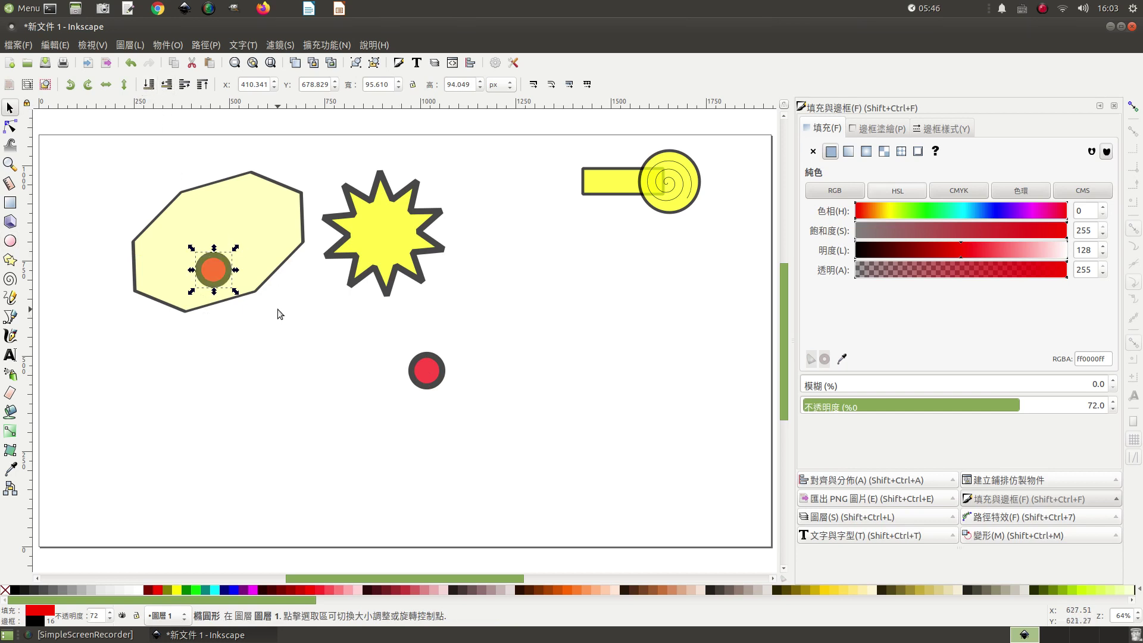
click(249, 207)
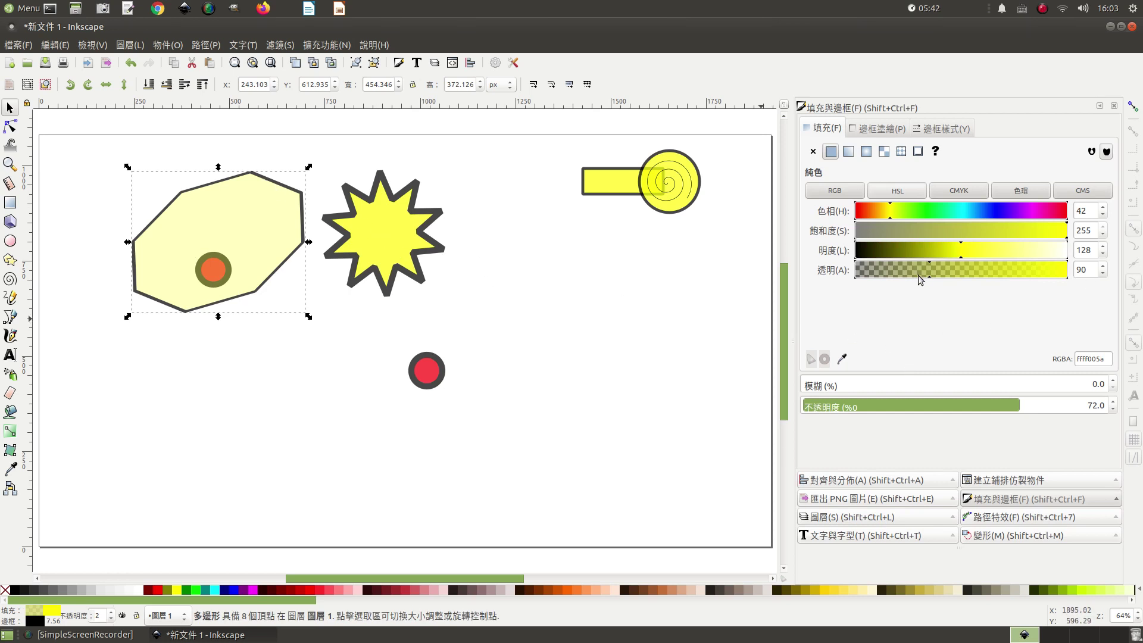
drag(930, 277, 1016, 272)
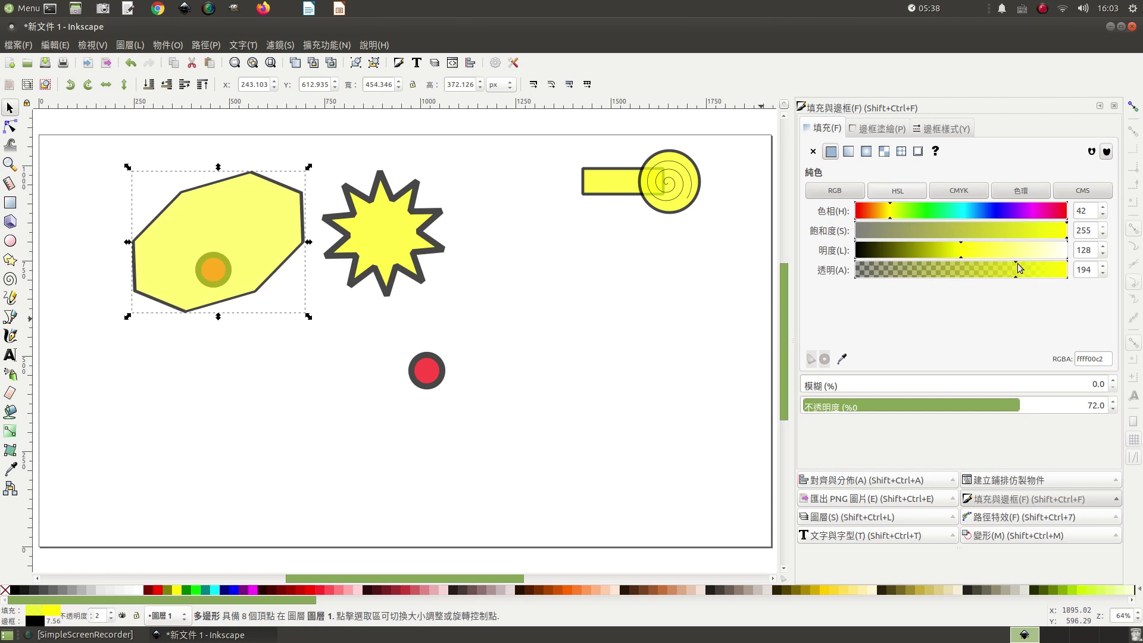
drag(1022, 269, 1069, 277)
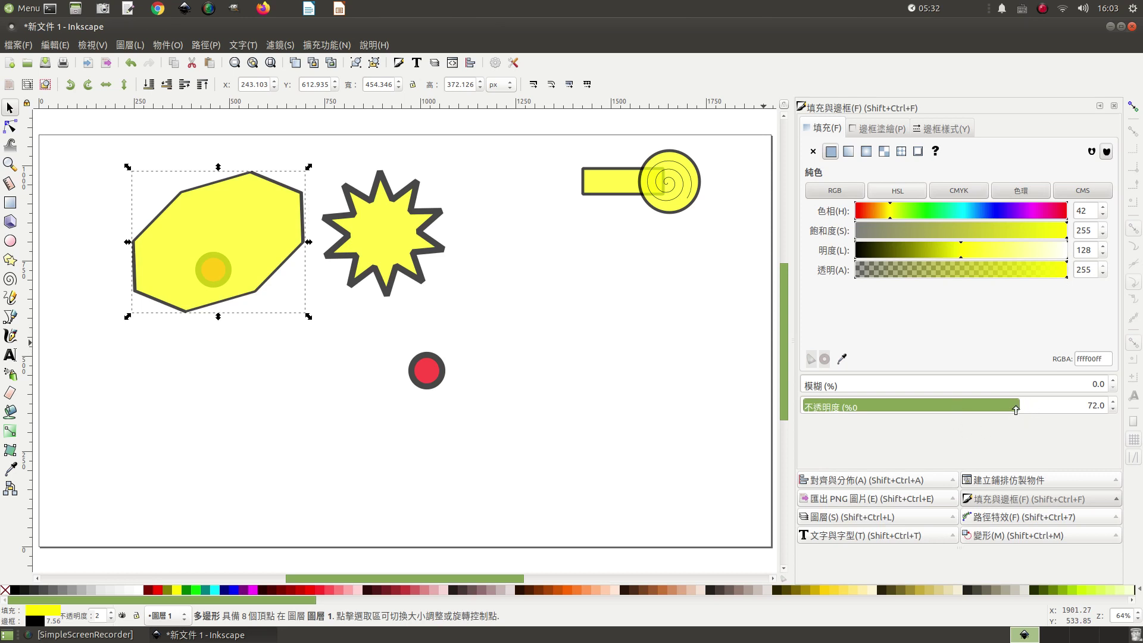
drag(1016, 409, 1118, 405)
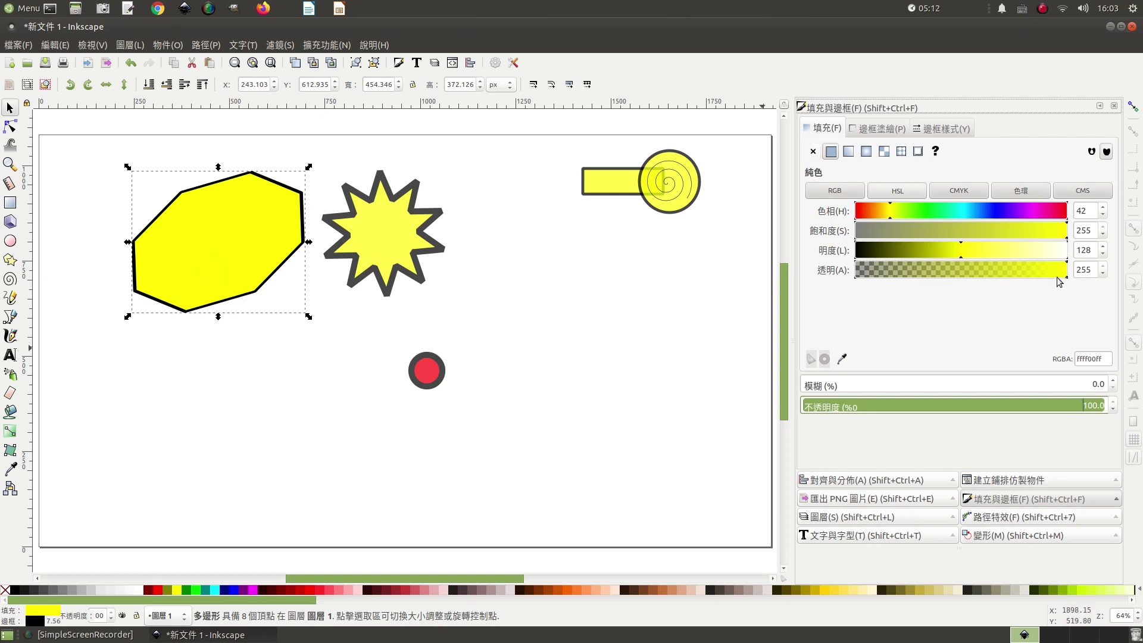
drag(1065, 277, 956, 274)
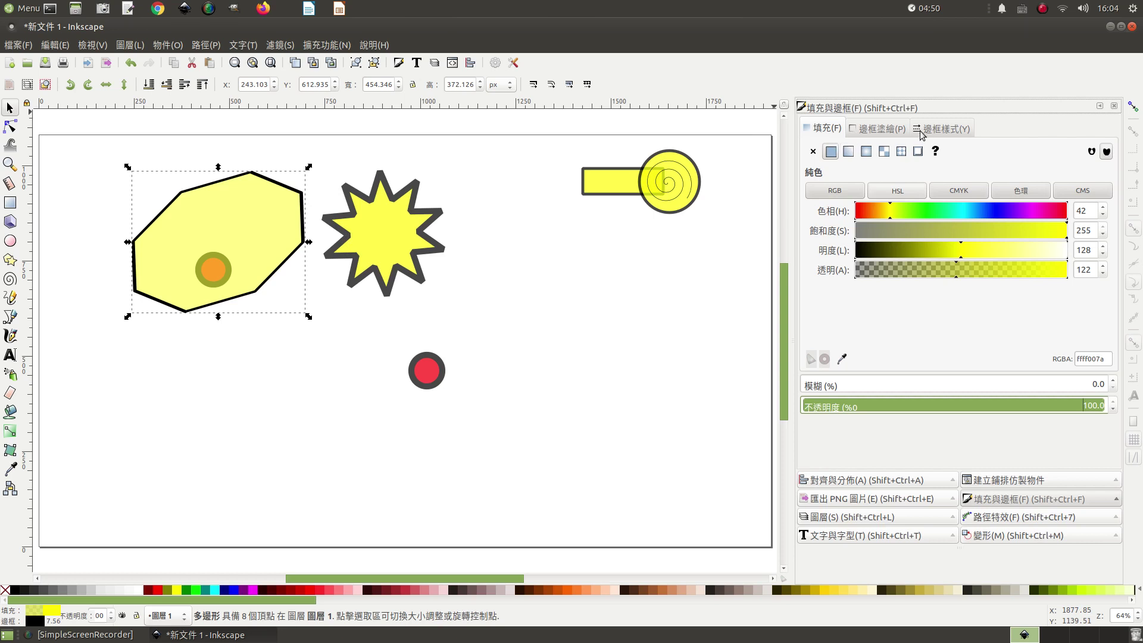
Step: Copy the red circle's colour onto the octagon's stroke with the eyedropper
click(878, 130)
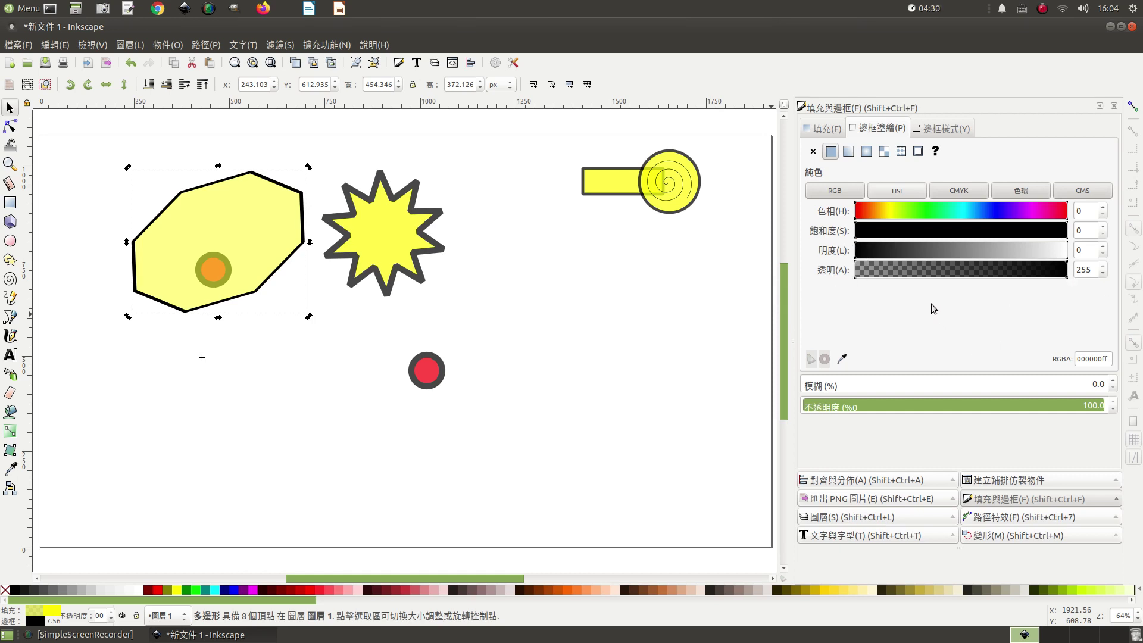
click(898, 194)
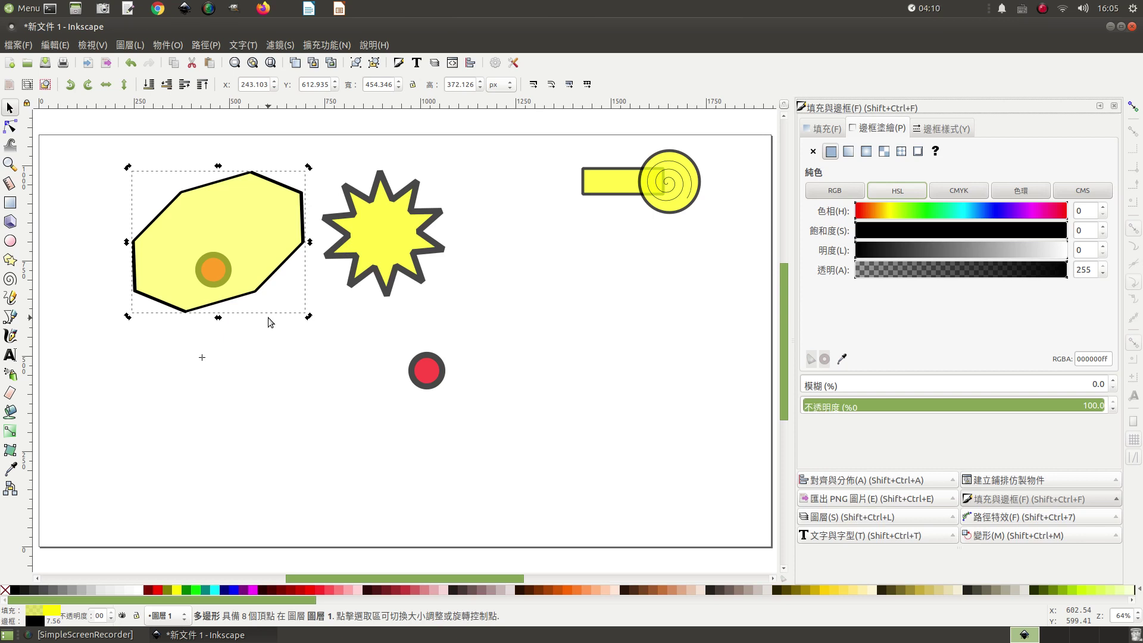
click(841, 359)
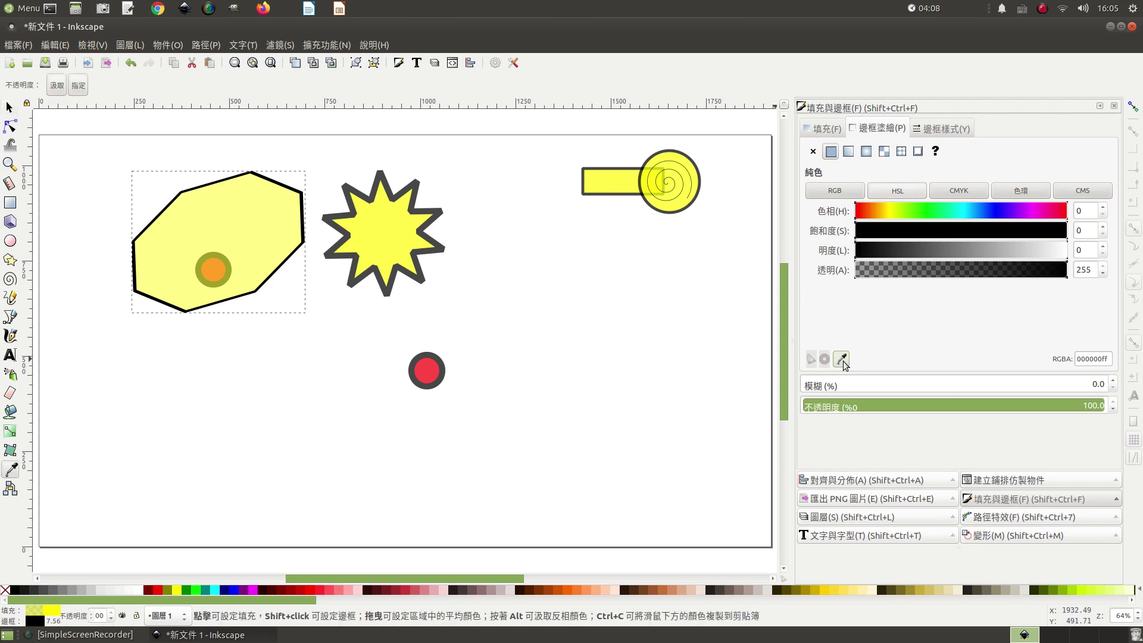
click(431, 373)
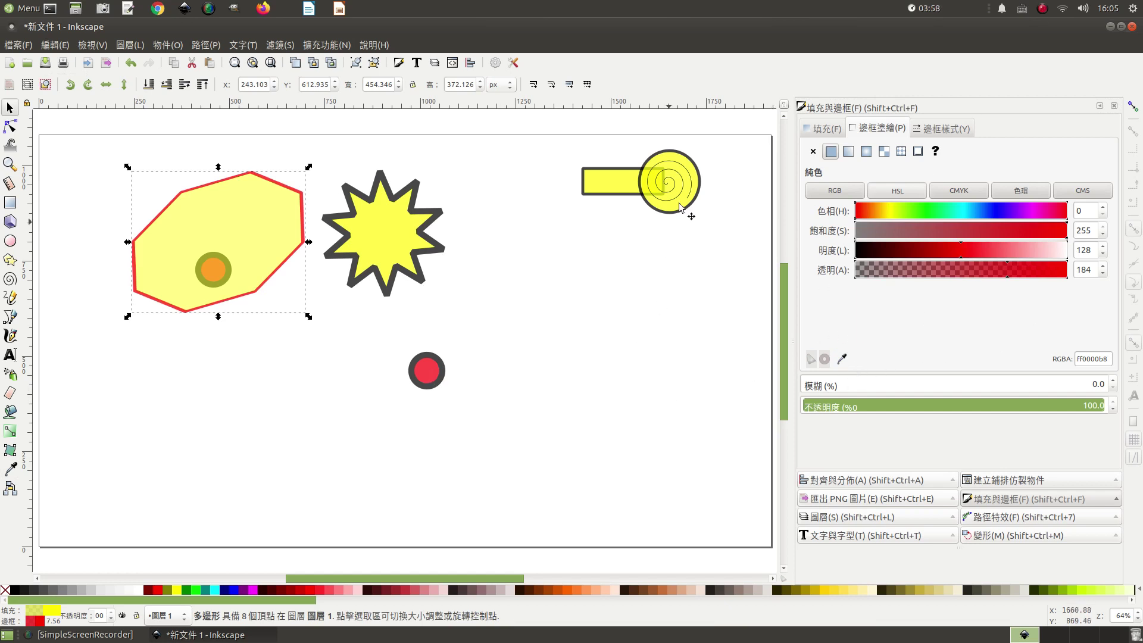
click(955, 130)
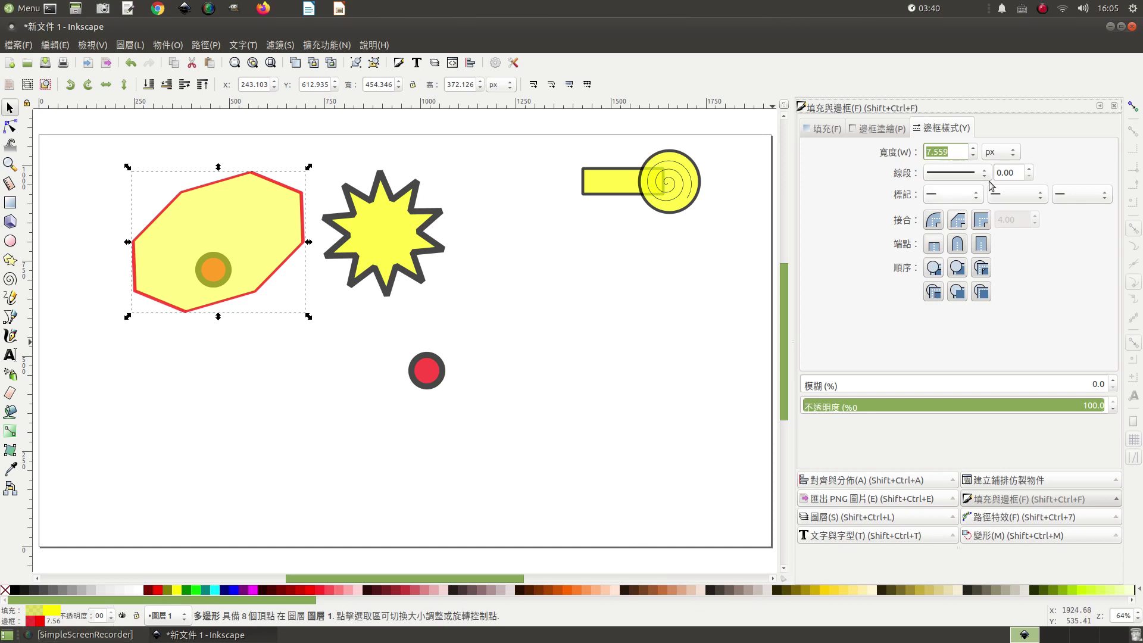
Step: Set the octagon's stroke width to 12 px and pick a fine dash pattern from Dashes
click(973, 149)
click(973, 148)
double_click(974, 148)
click(973, 148)
double_click(973, 148)
click(974, 148)
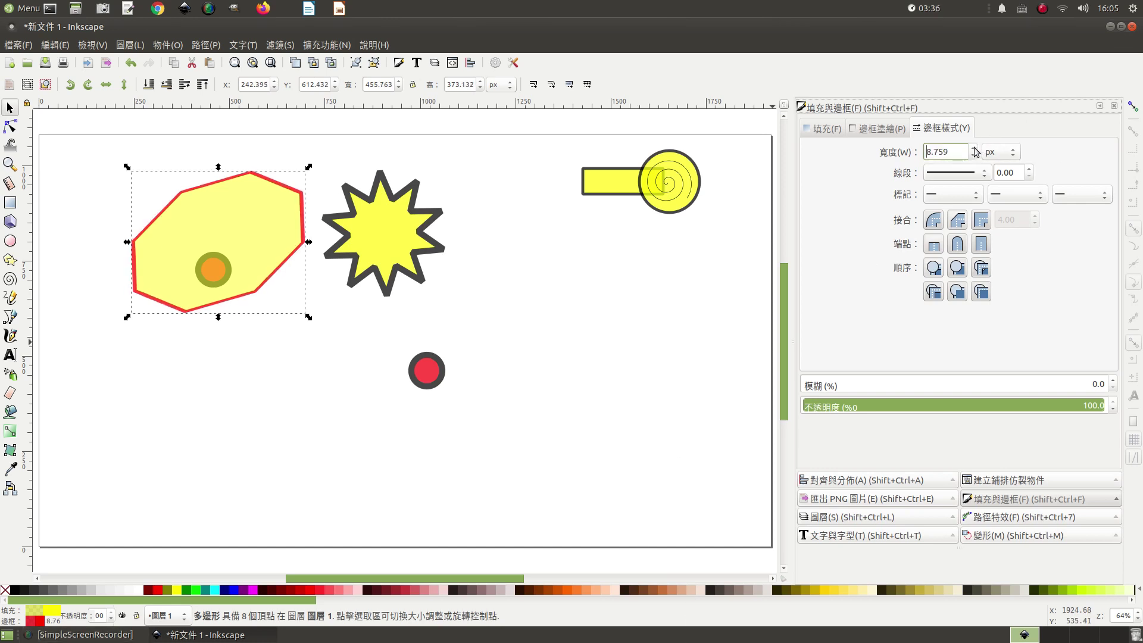
double_click(973, 148)
text(12)
key(Return)
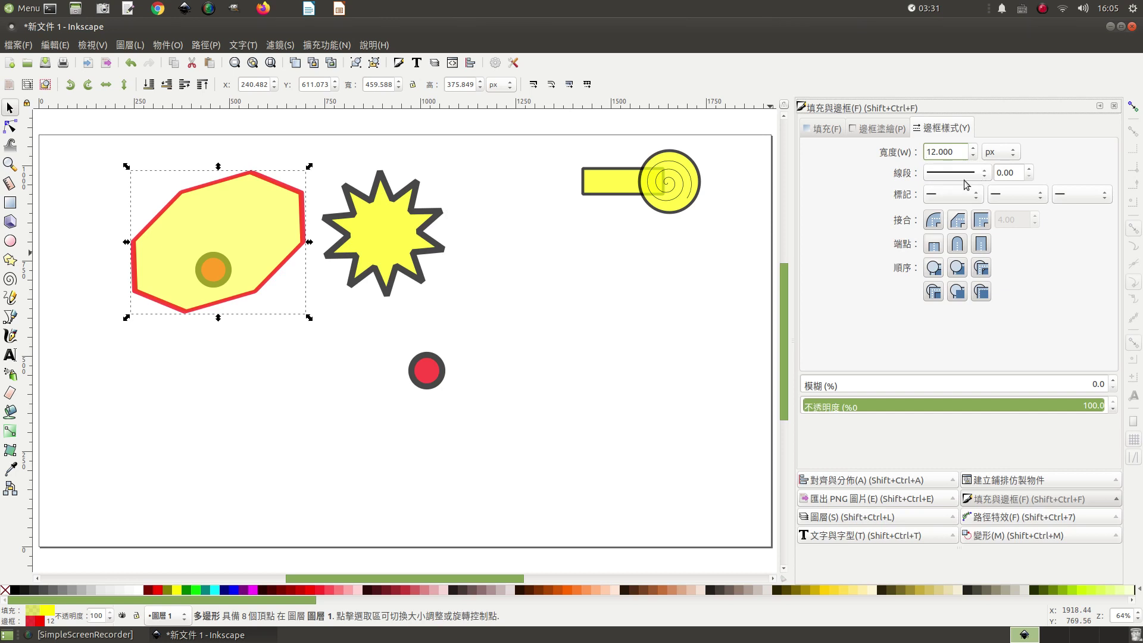
click(985, 178)
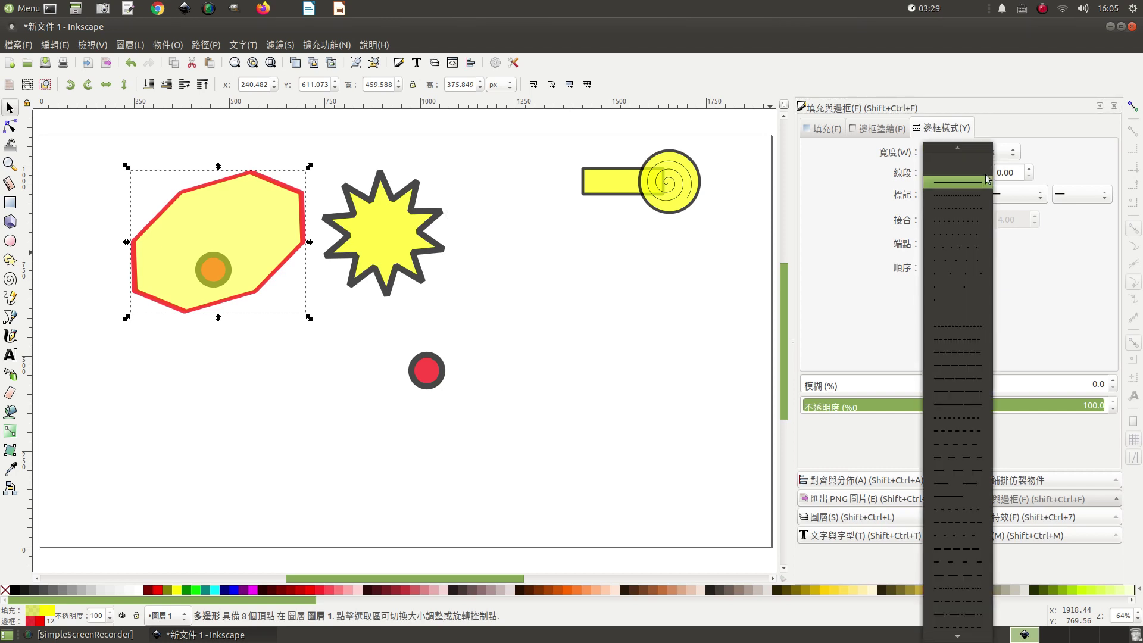
click(972, 195)
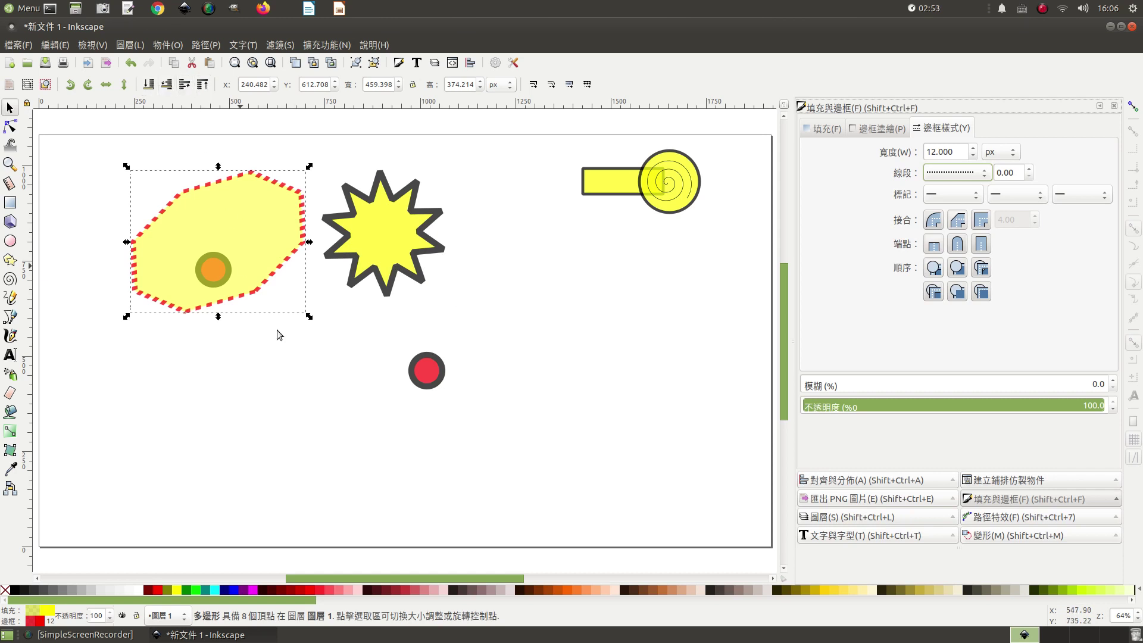
Step: Lower the octagon, raise a red circle inside its left side, and move the other circle beside the star
drag(248, 202, 308, 352)
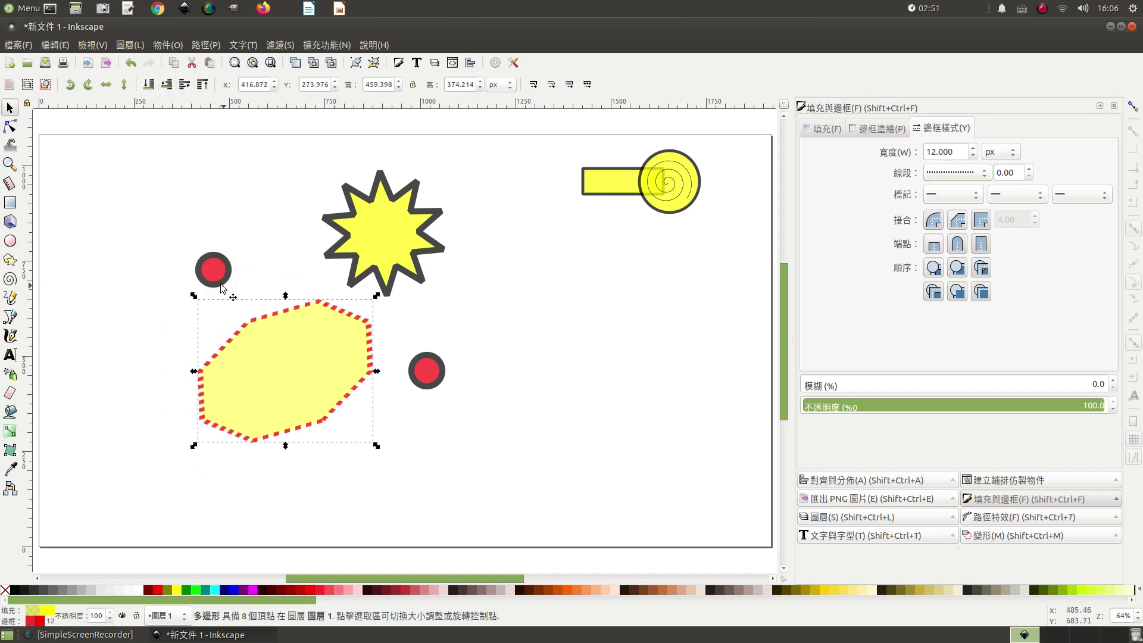
click(205, 273)
drag(204, 274, 220, 394)
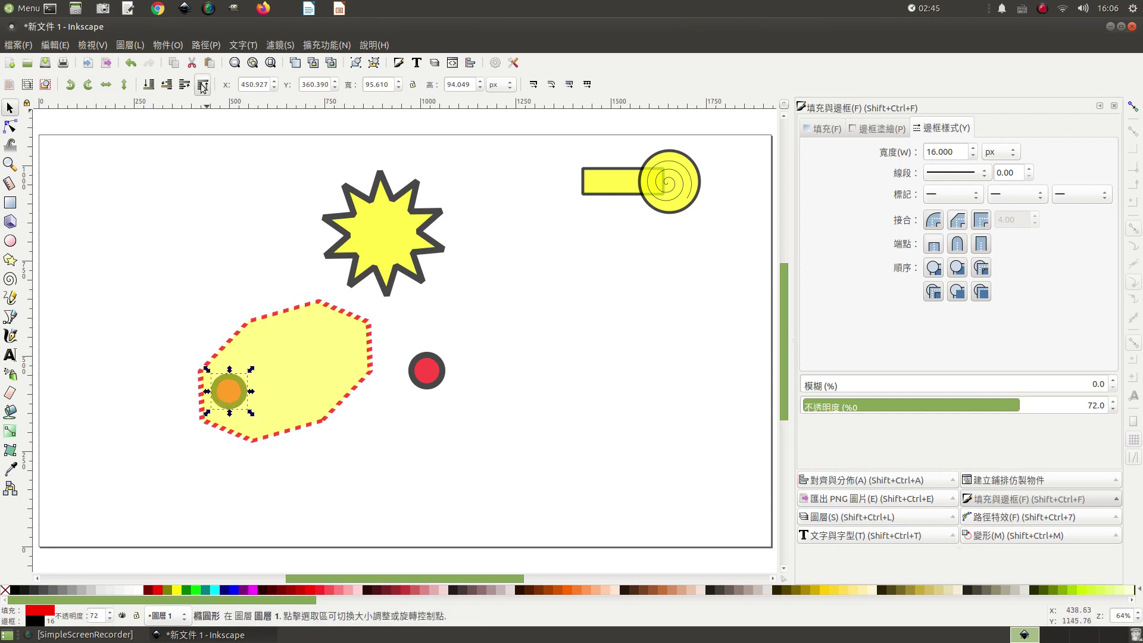
key(Page_Up)
drag(142, 288, 380, 462)
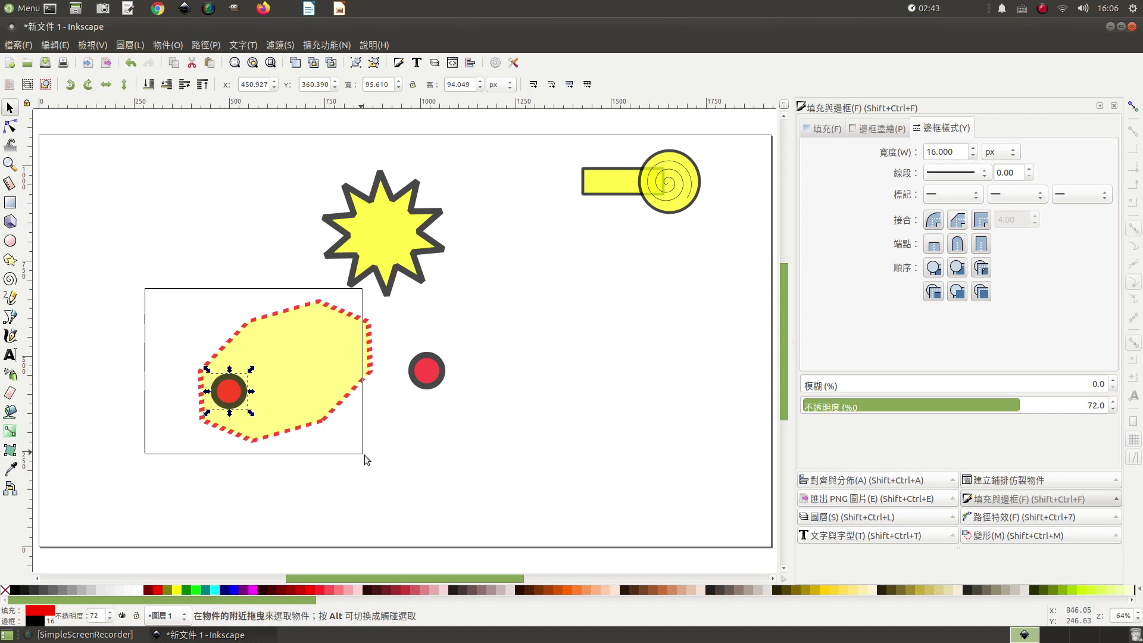
drag(441, 388, 509, 237)
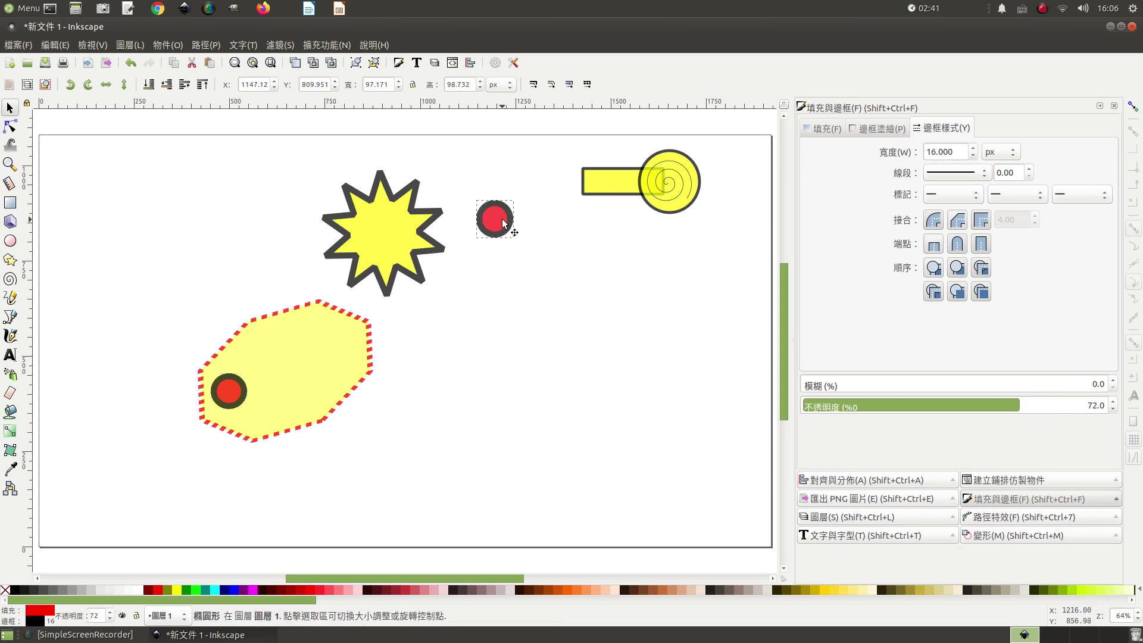
Step: Nudge the octagon and its inner red circle down-left, then group them with Ctrl+G
click(357, 68)
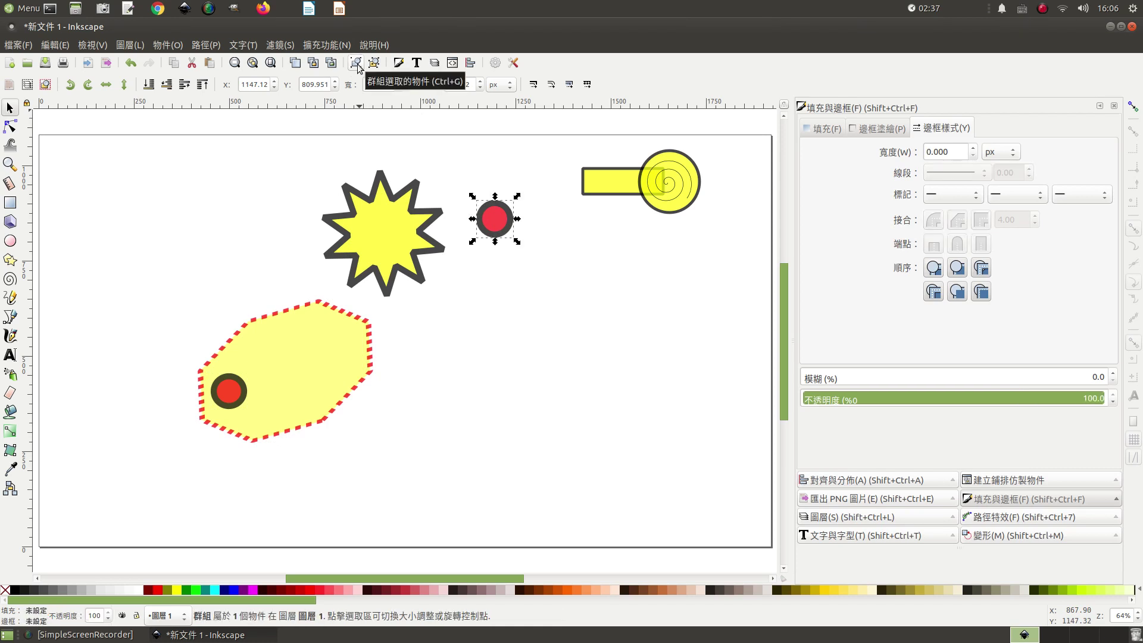
click(534, 311)
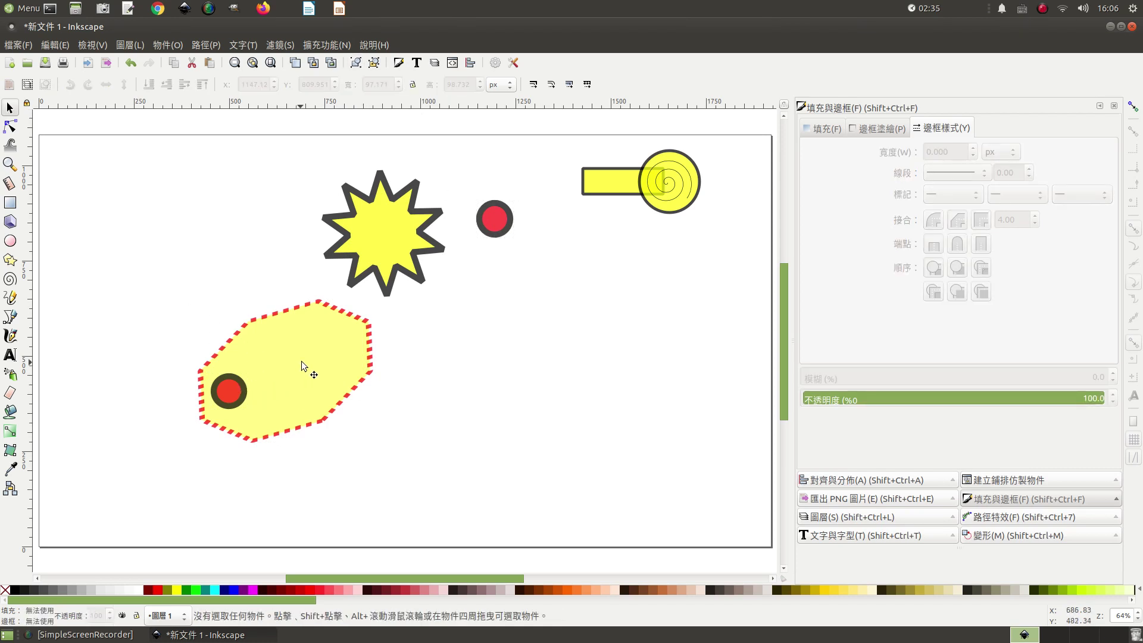
mouse_move(302, 361)
mouse_down()
mouse_move(279, 398)
mouse_move(207, 429)
mouse_up()
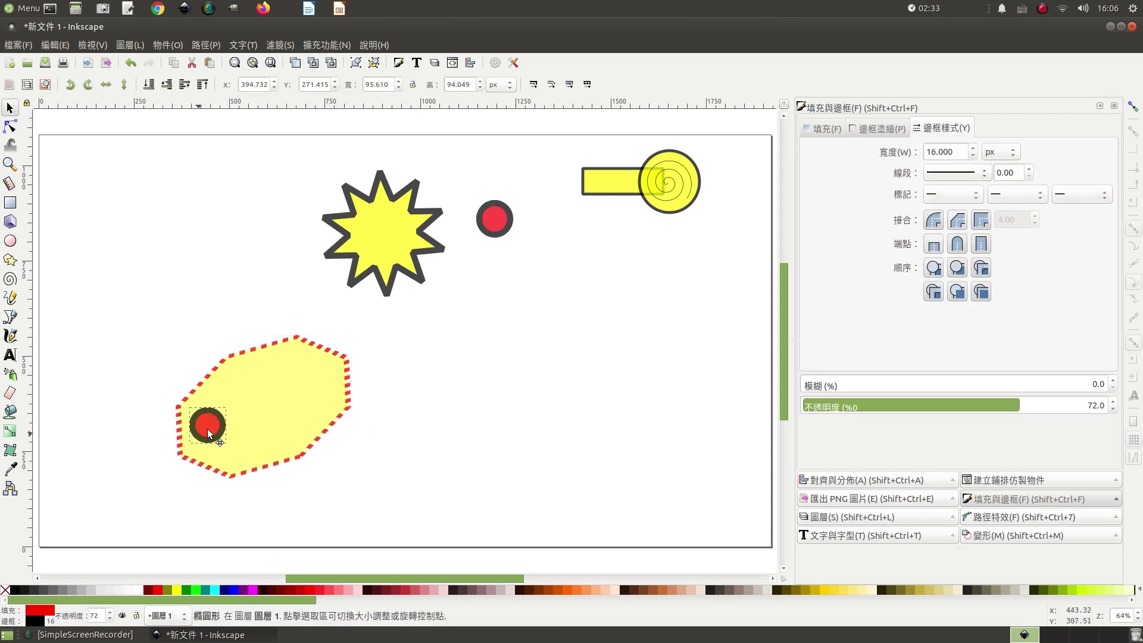
drag(131, 307, 385, 526)
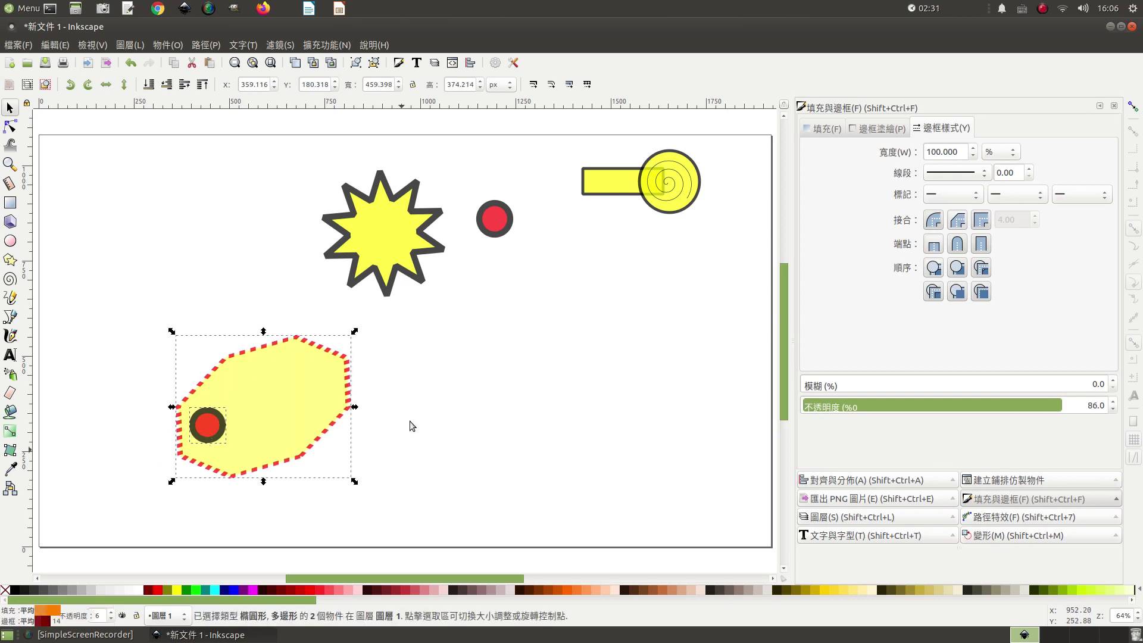
click(356, 63)
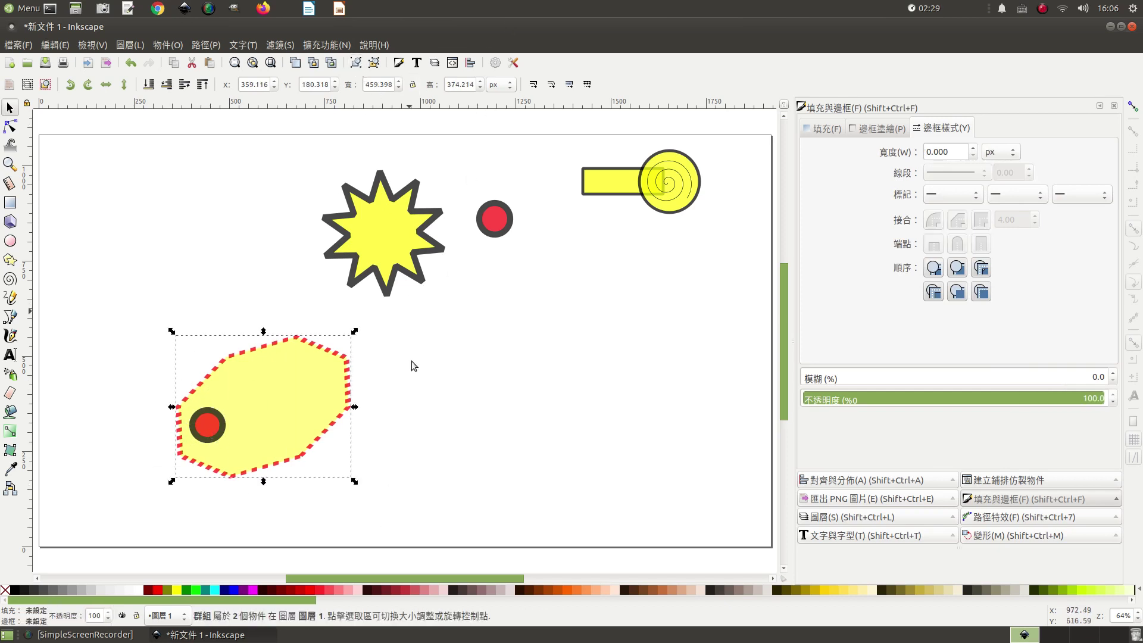
Step: Flip the octagon group horizontally, rotate it about 90°, then flip it vertically
drag(299, 390, 323, 383)
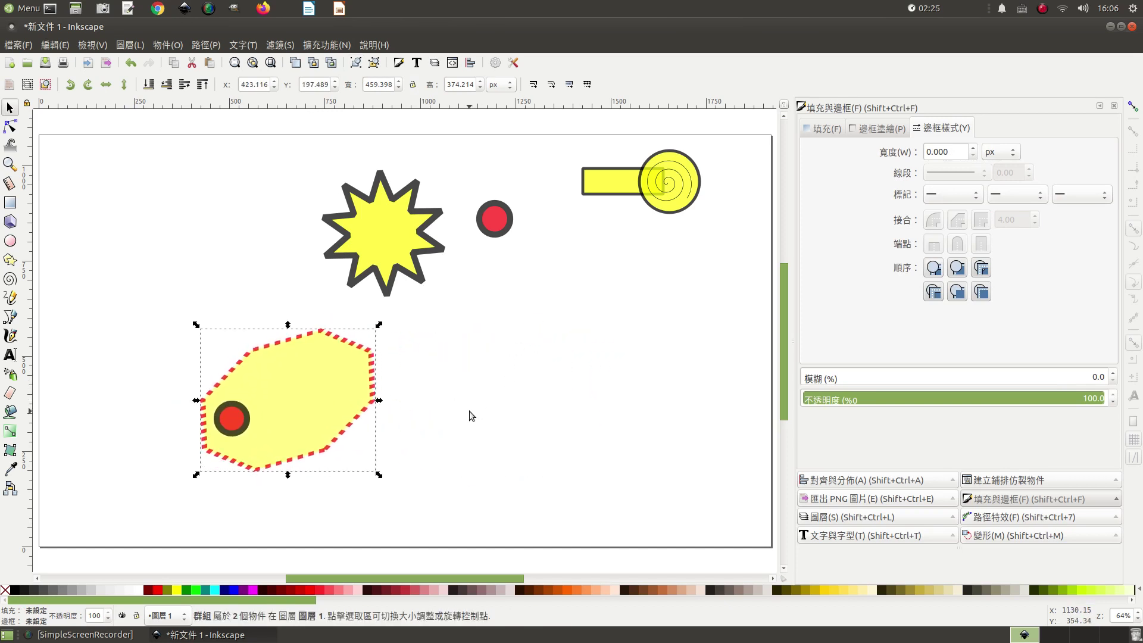
click(105, 85)
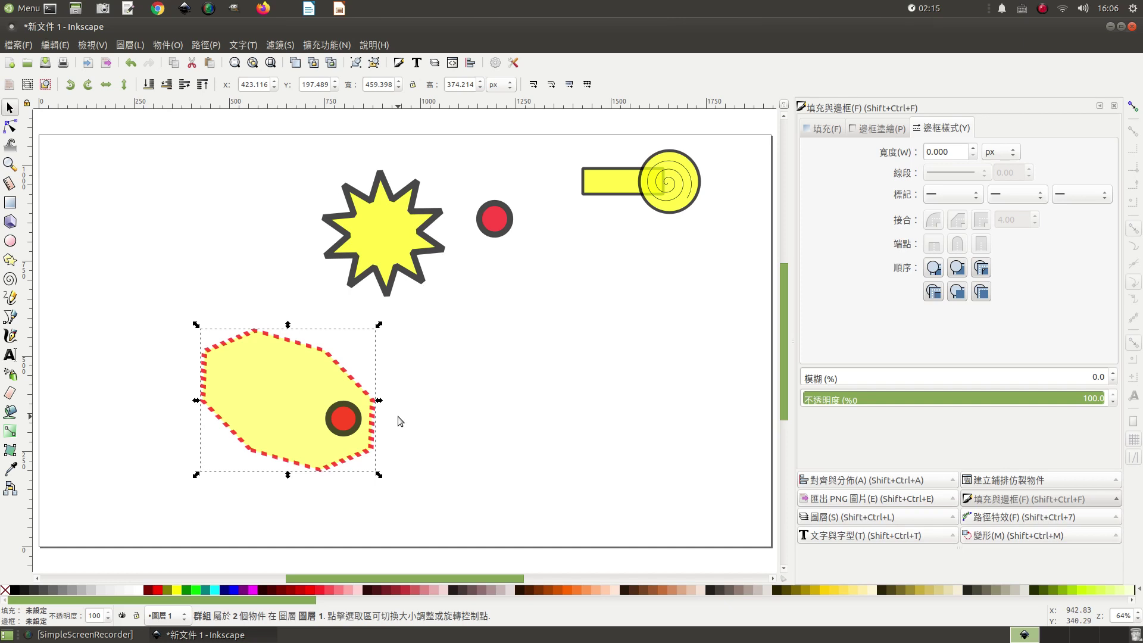
click(266, 383)
mouse_move(378, 326)
mouse_down()
mouse_move(158, 260)
mouse_move(152, 282)
mouse_up()
click(444, 396)
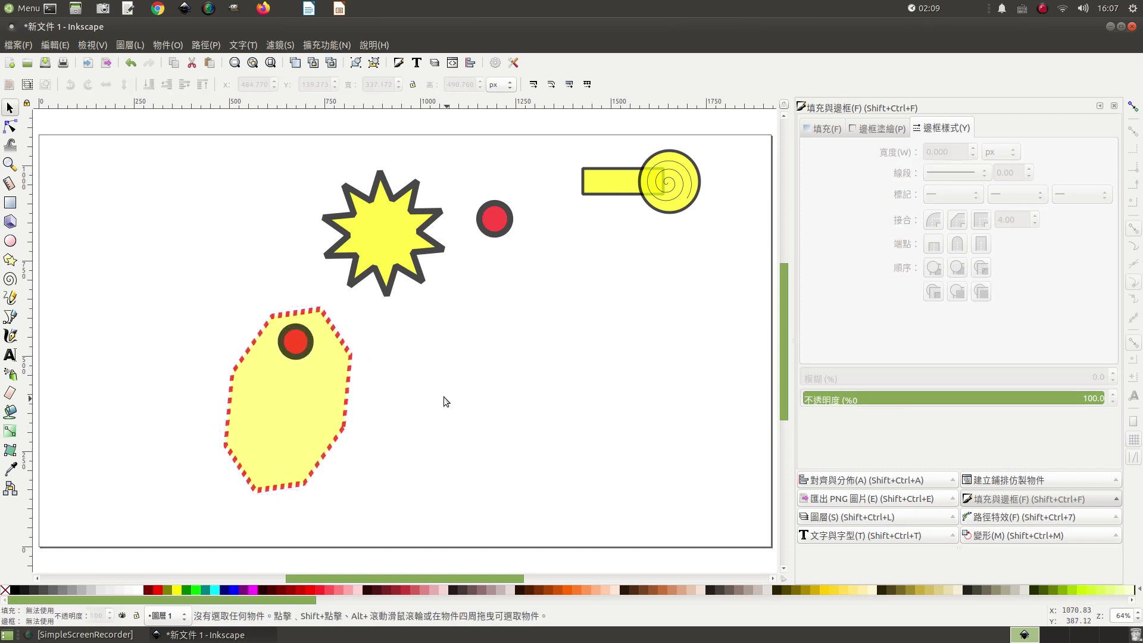
click(325, 417)
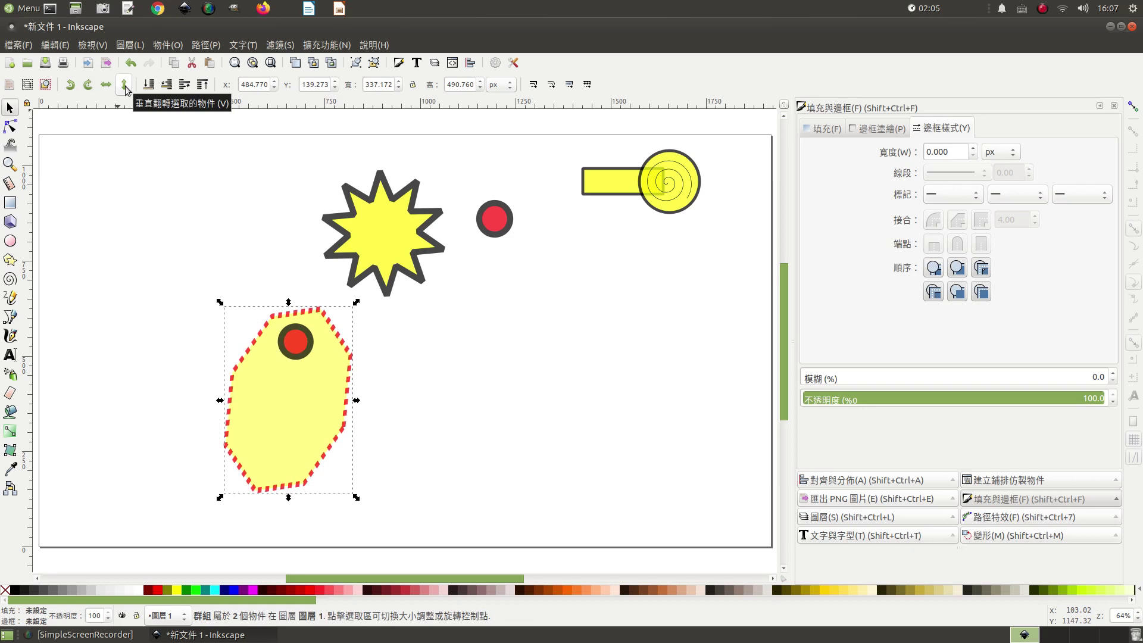
click(125, 86)
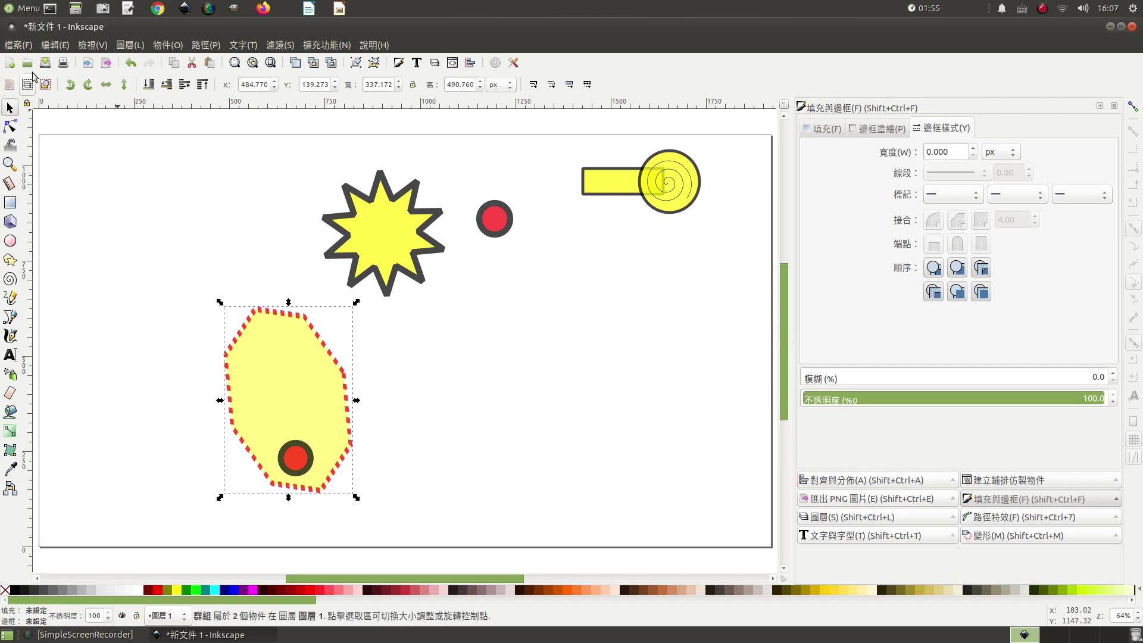
Step: Turn the octagon group with the rotate 90° buttons and a ~41° tilt so its red dot sits right
drag(255, 375, 157, 210)
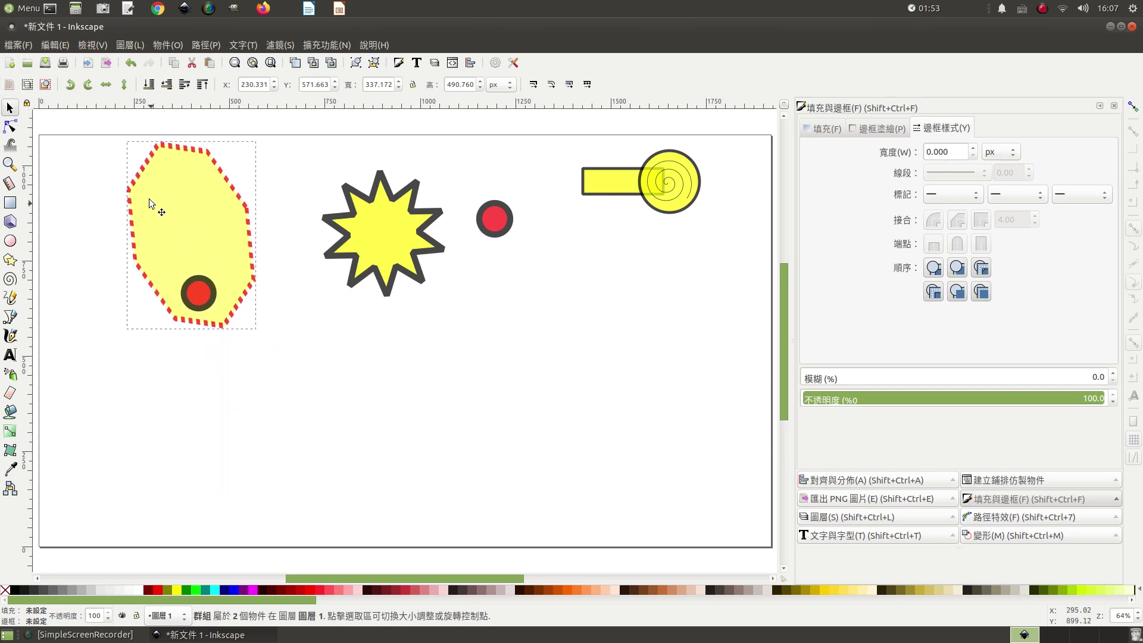
click(481, 342)
click(217, 245)
click(70, 85)
click(70, 85)
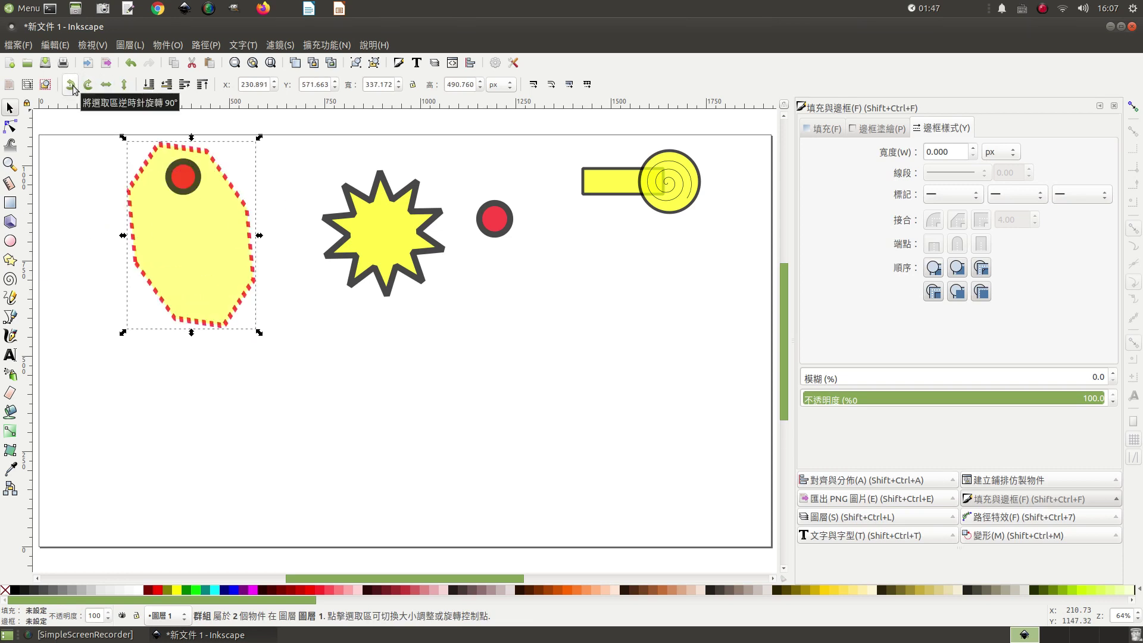
click(88, 85)
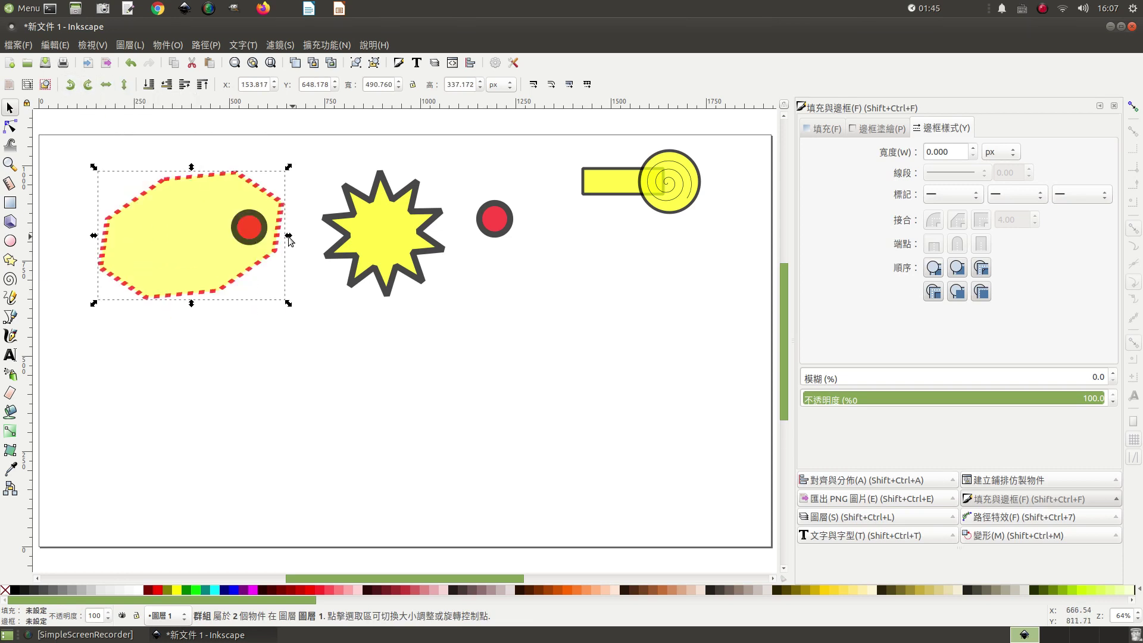
click(234, 194)
mouse_move(288, 169)
mouse_down()
mouse_move(291, 216)
mouse_move(283, 161)
mouse_up()
click(323, 180)
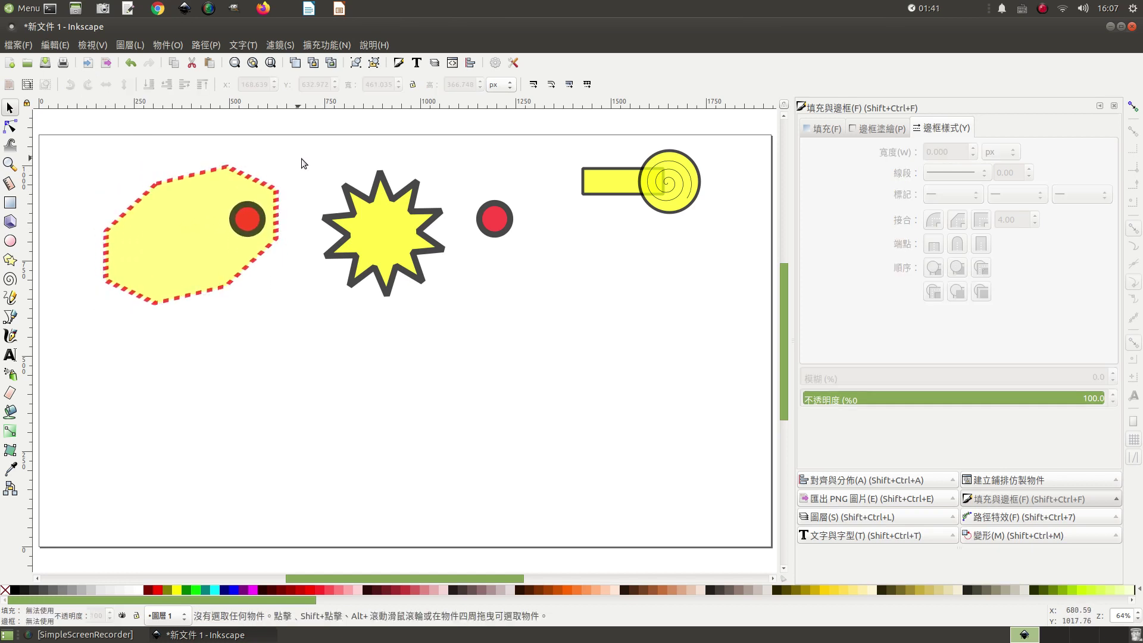
click(191, 250)
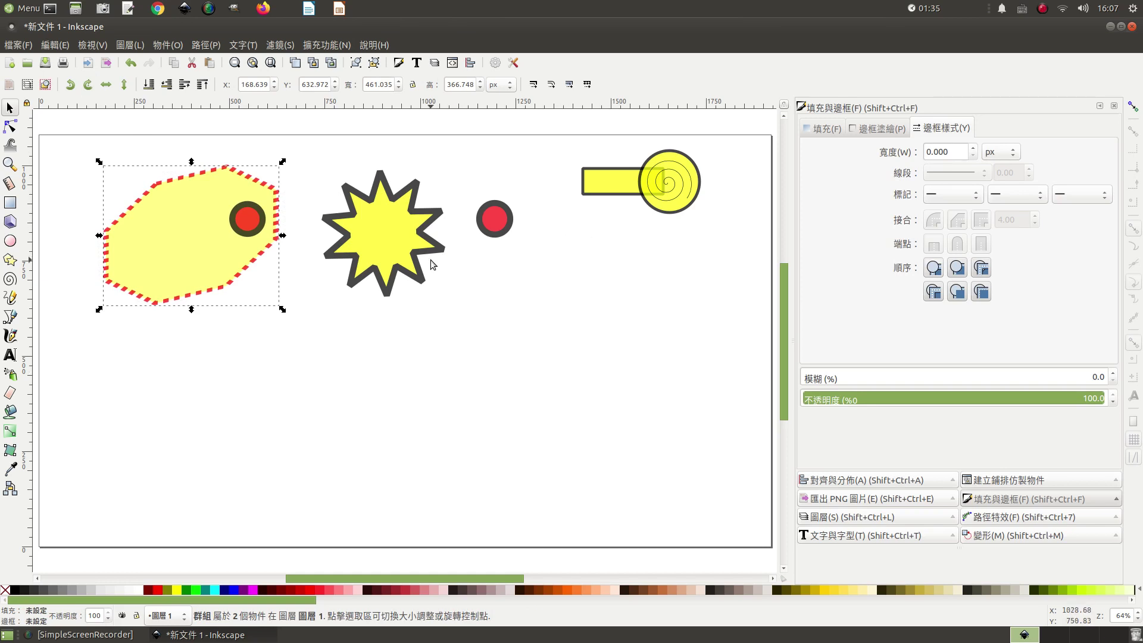
mouse_move(166, 248)
mouse_down()
mouse_move(175, 305)
mouse_move(126, 253)
mouse_up()
Step: Move the star and red circle lower side by side, then shift them right toward page centre
drag(499, 236, 645, 356)
drag(386, 230, 318, 356)
drag(606, 331, 445, 372)
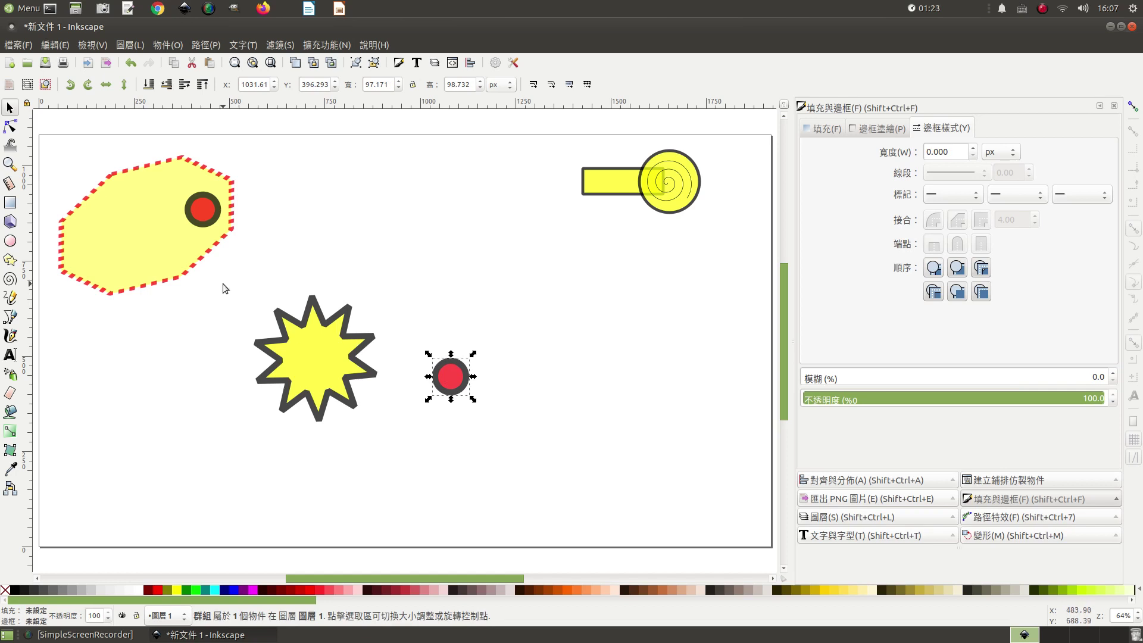
drag(223, 285, 539, 459)
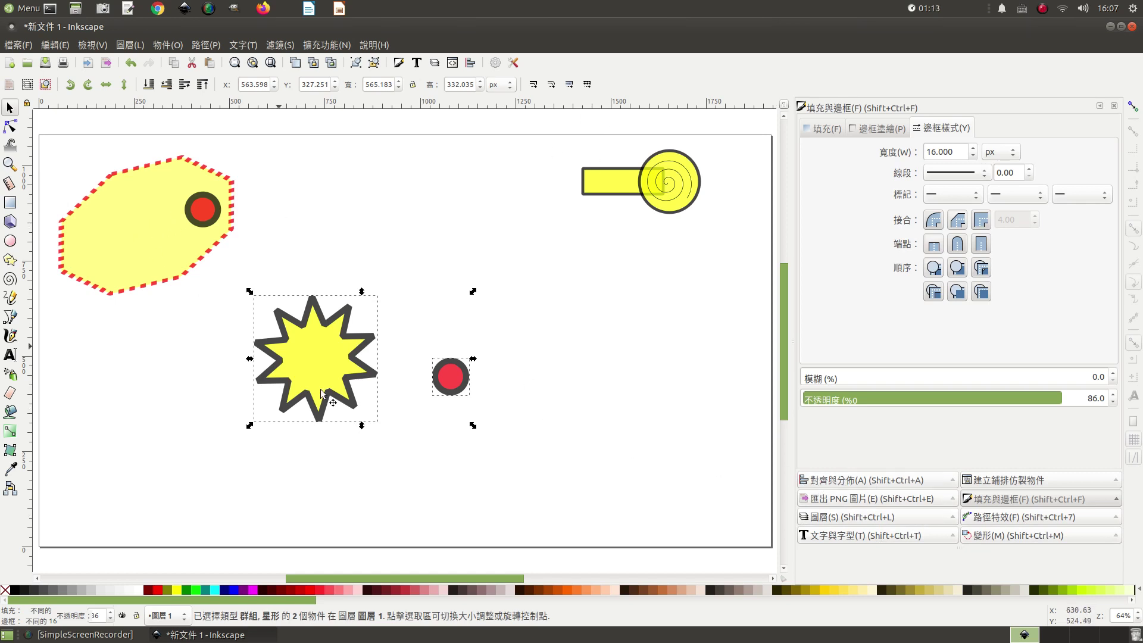
drag(449, 374, 567, 345)
Step: Move the octagon group level with the star and bring up the Align and Distribute panel
click(617, 374)
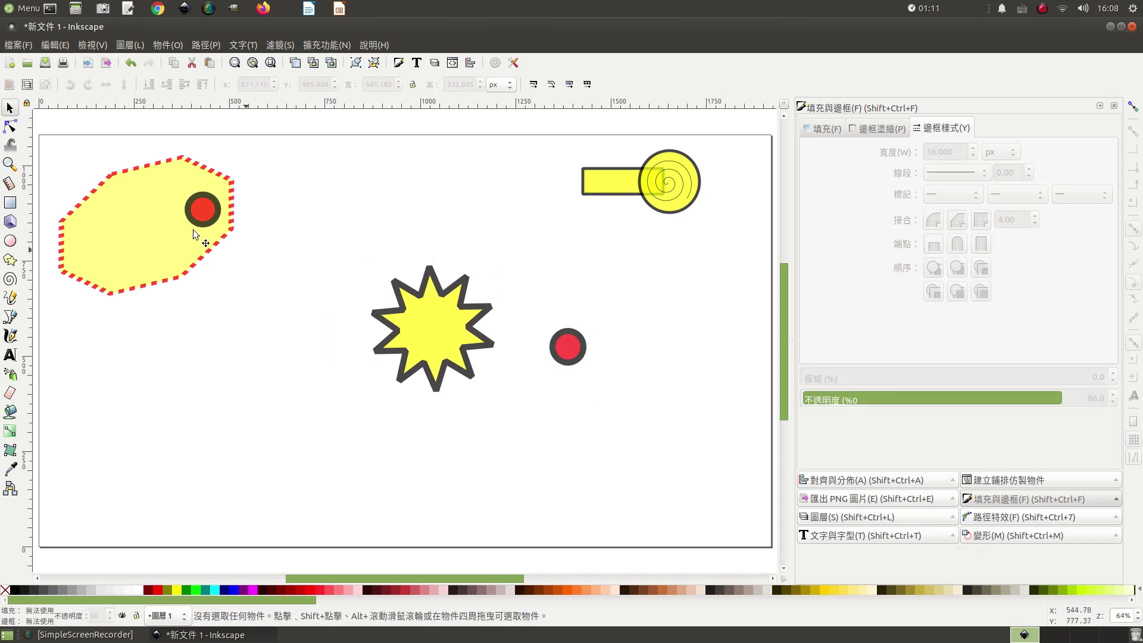
drag(155, 265, 228, 309)
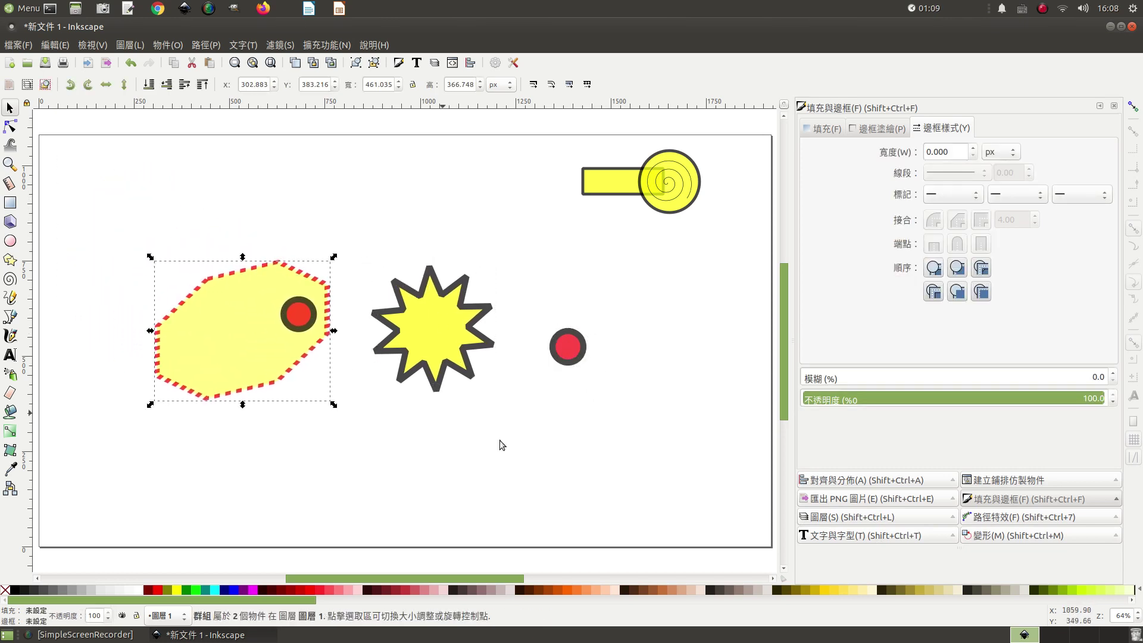
click(867, 482)
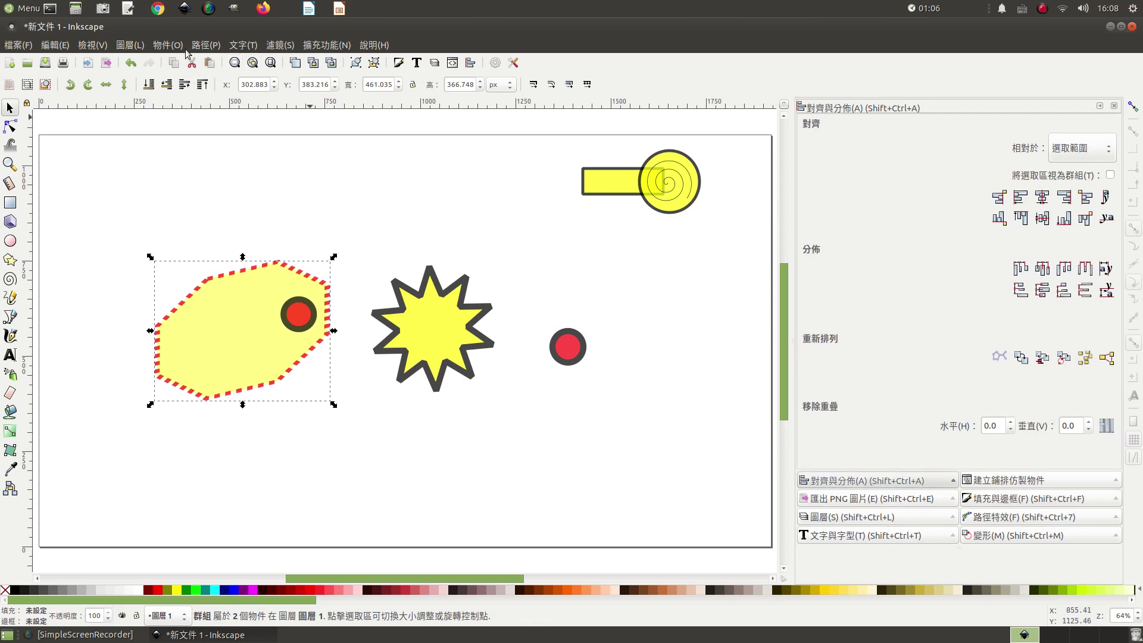
click(167, 46)
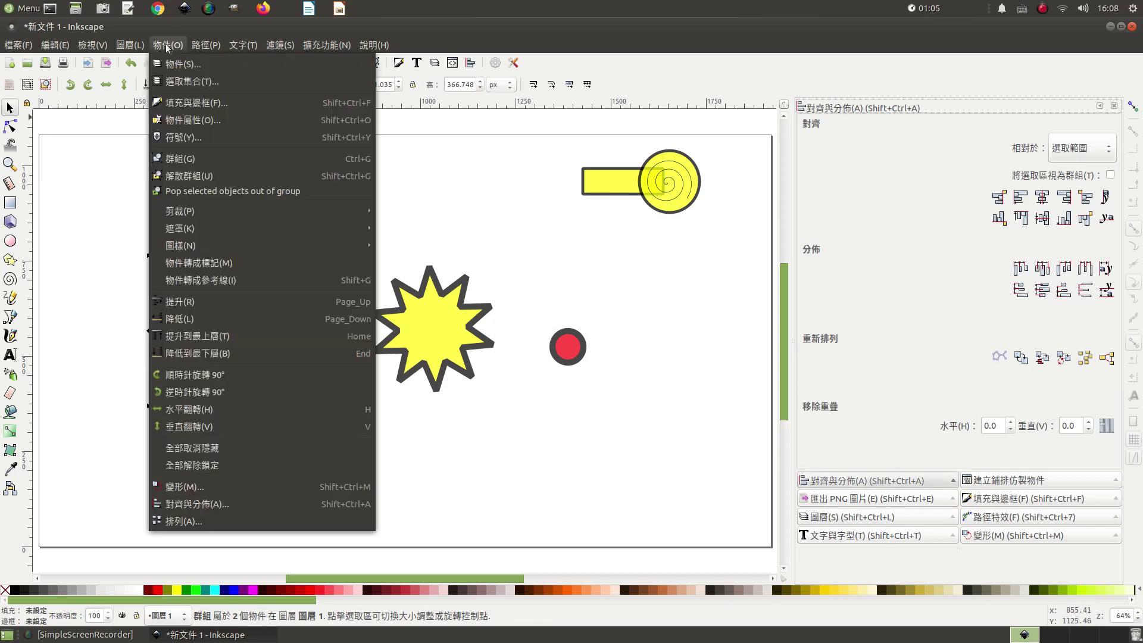
click(196, 504)
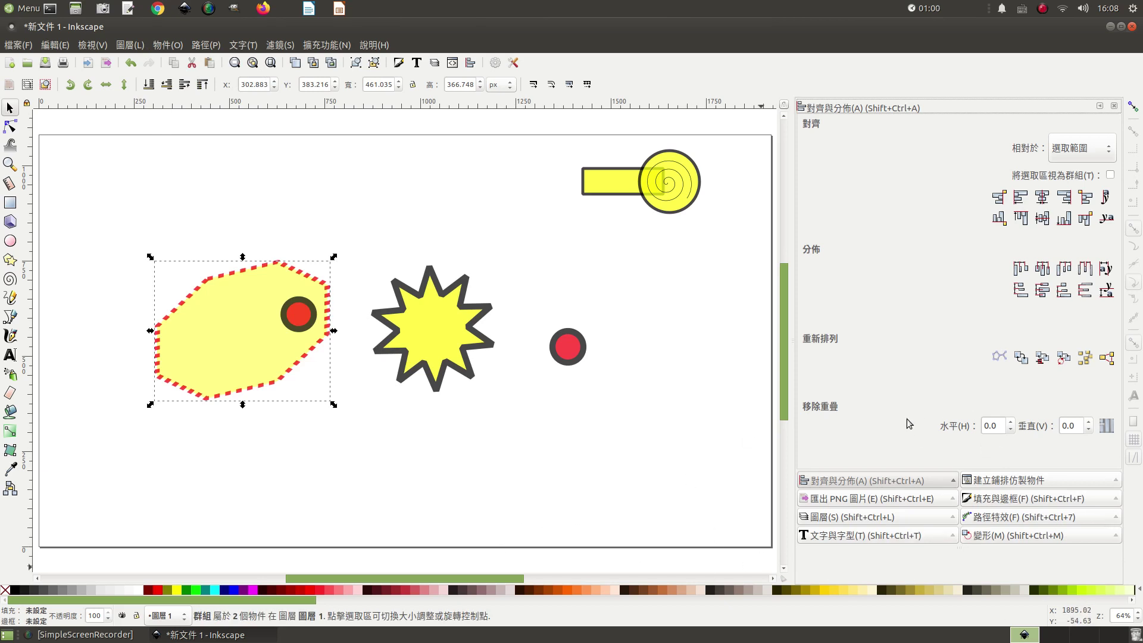
Step: Select all three objects and centre them on a horizontal axis, undoing a vertical-axis attempt
drag(86, 221, 661, 475)
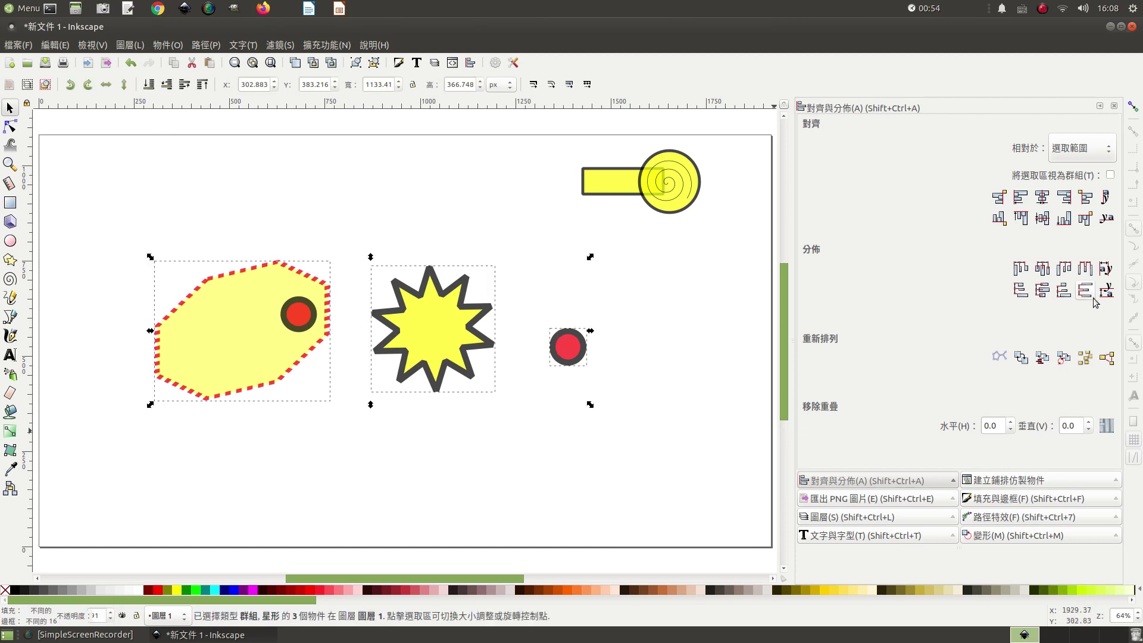
click(1041, 198)
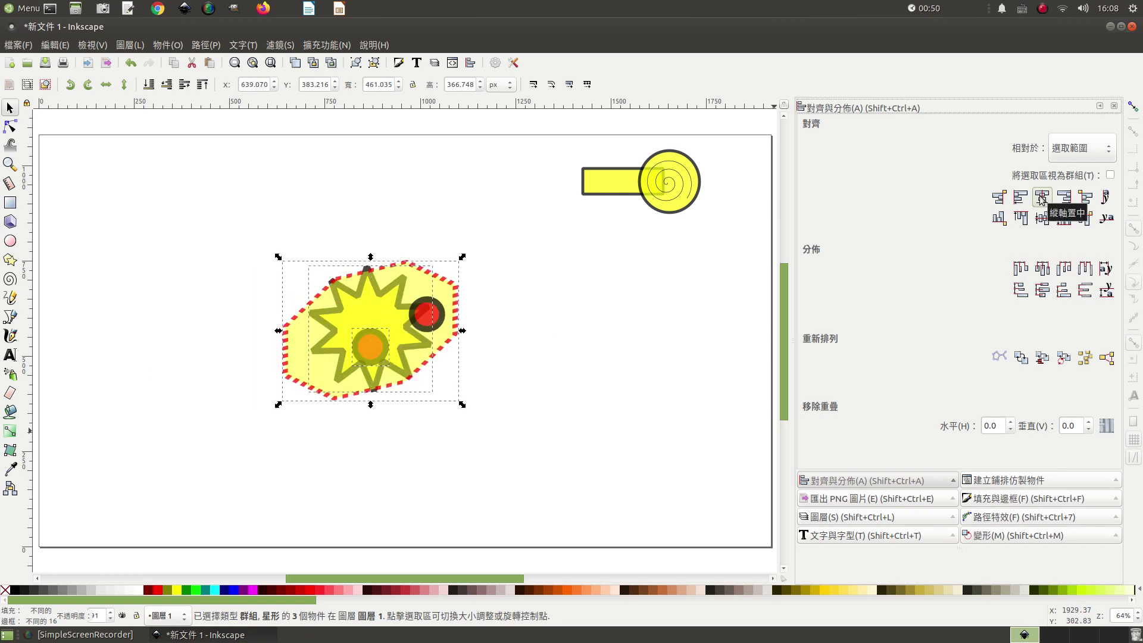
click(134, 66)
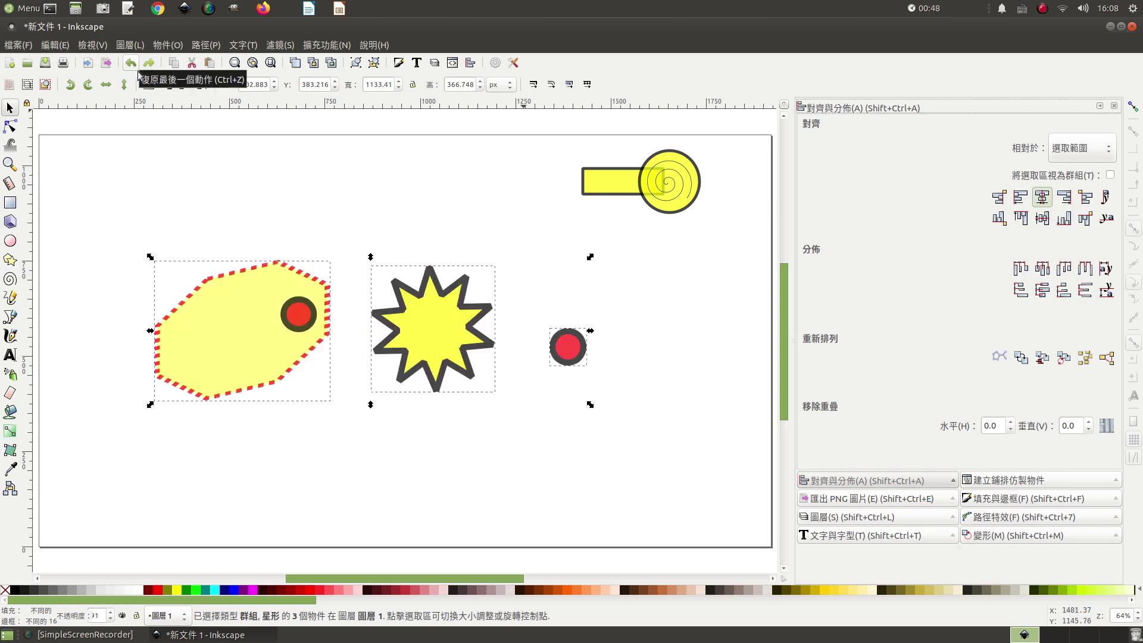
click(1043, 224)
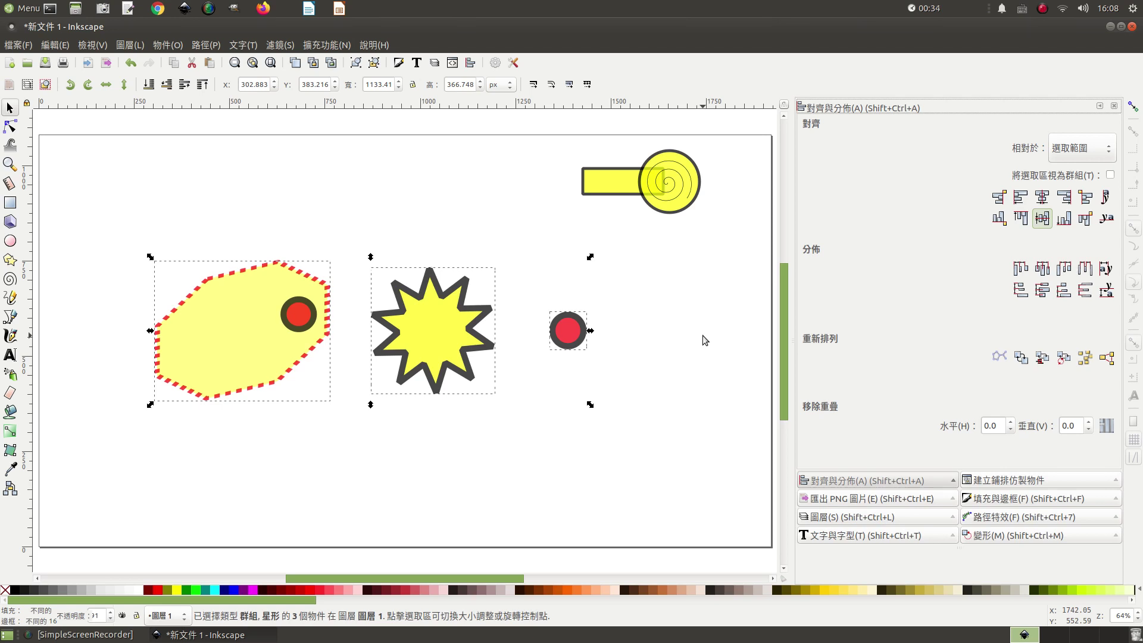
Step: Stack the star and red circle below the octagon group and test aligning left and right edges
drag(266, 280, 266, 163)
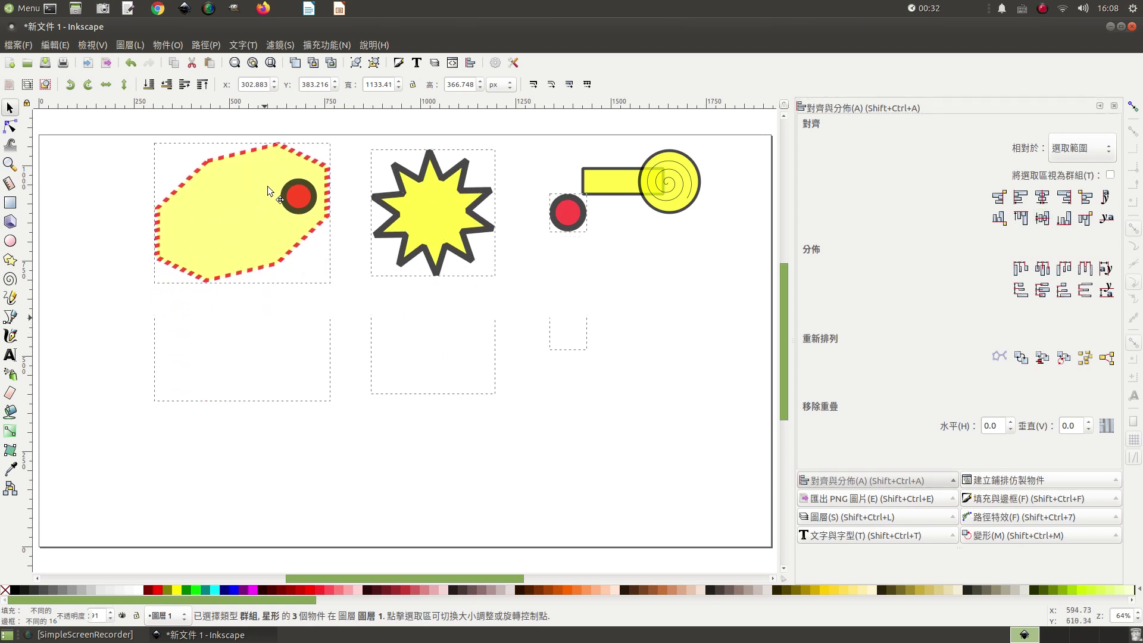
click(581, 322)
mouse_move(412, 214)
mouse_down()
mouse_move(226, 358)
mouse_move(284, 360)
mouse_up()
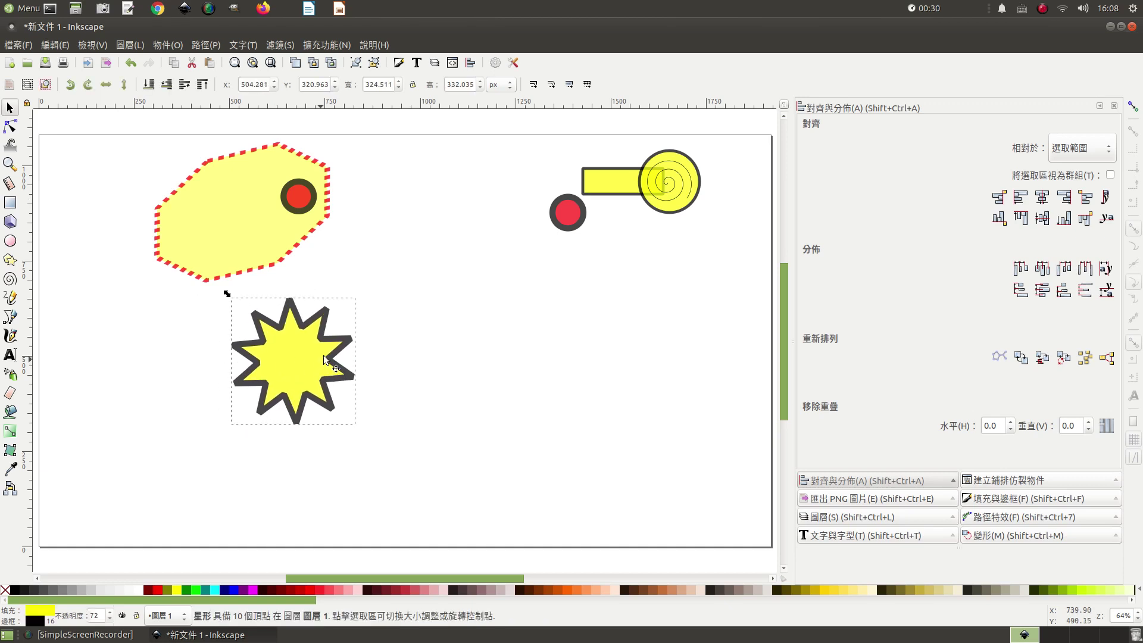
drag(557, 228, 171, 482)
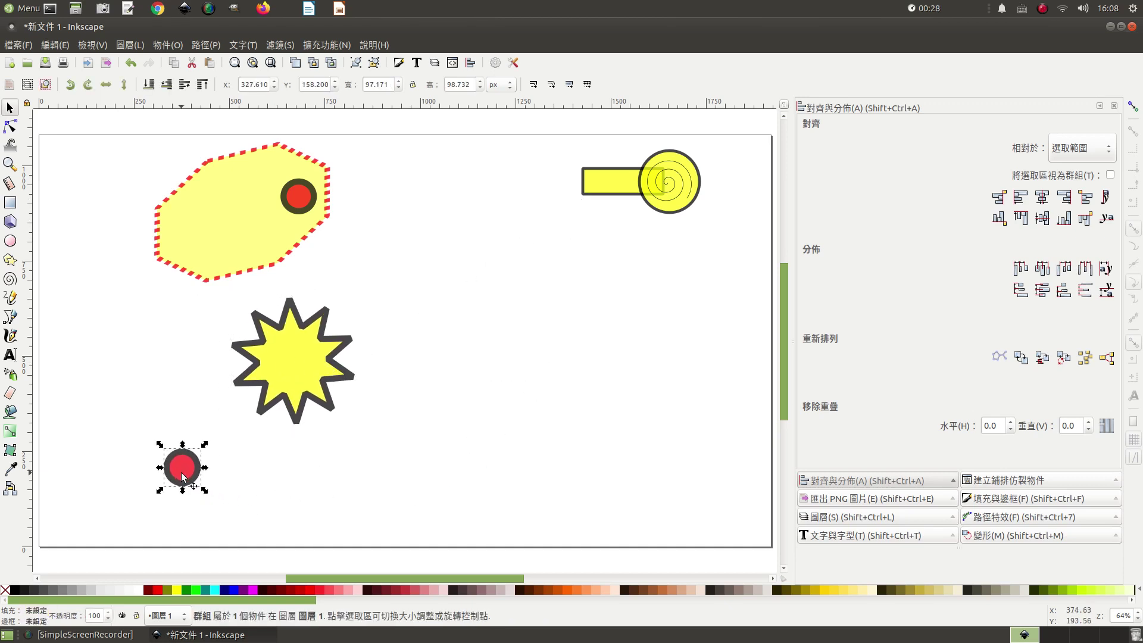
drag(97, 128, 419, 544)
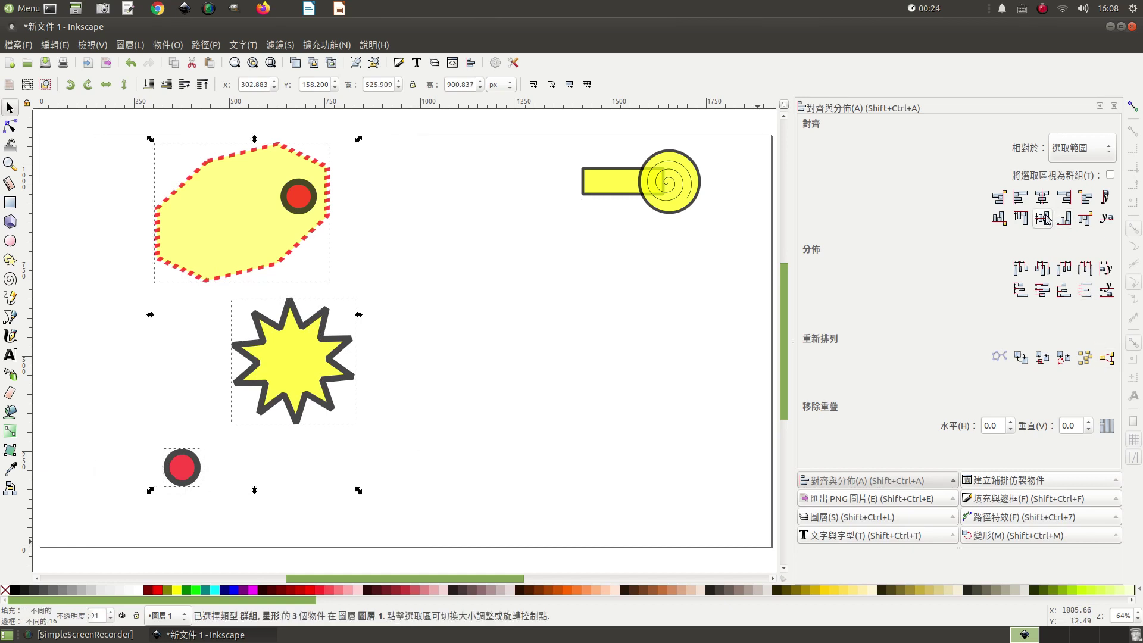
click(1020, 199)
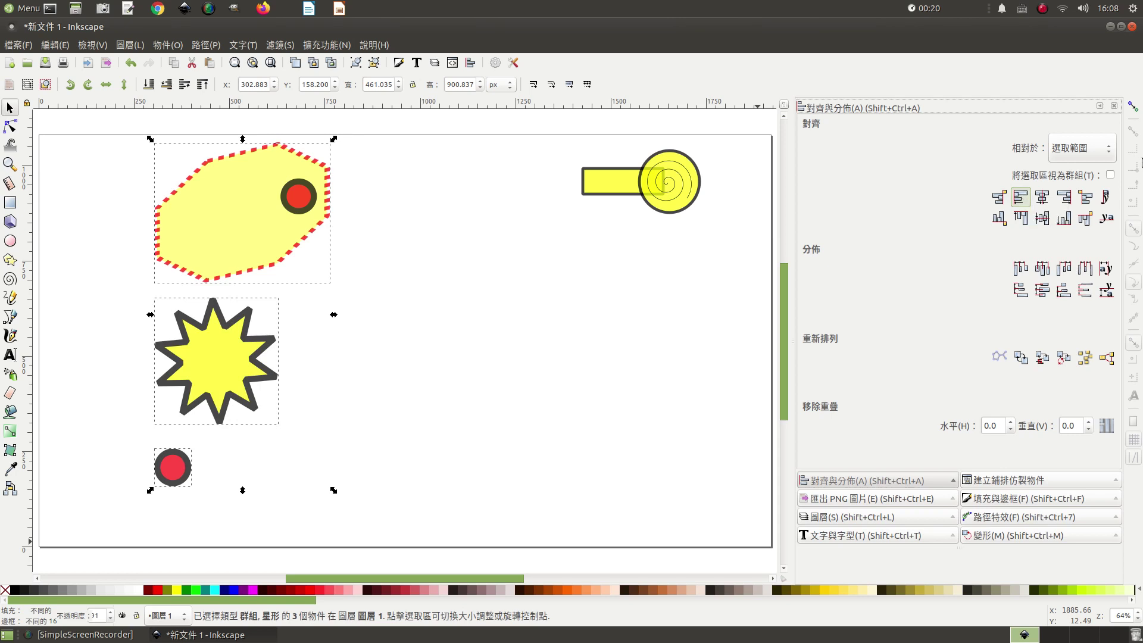
click(1068, 201)
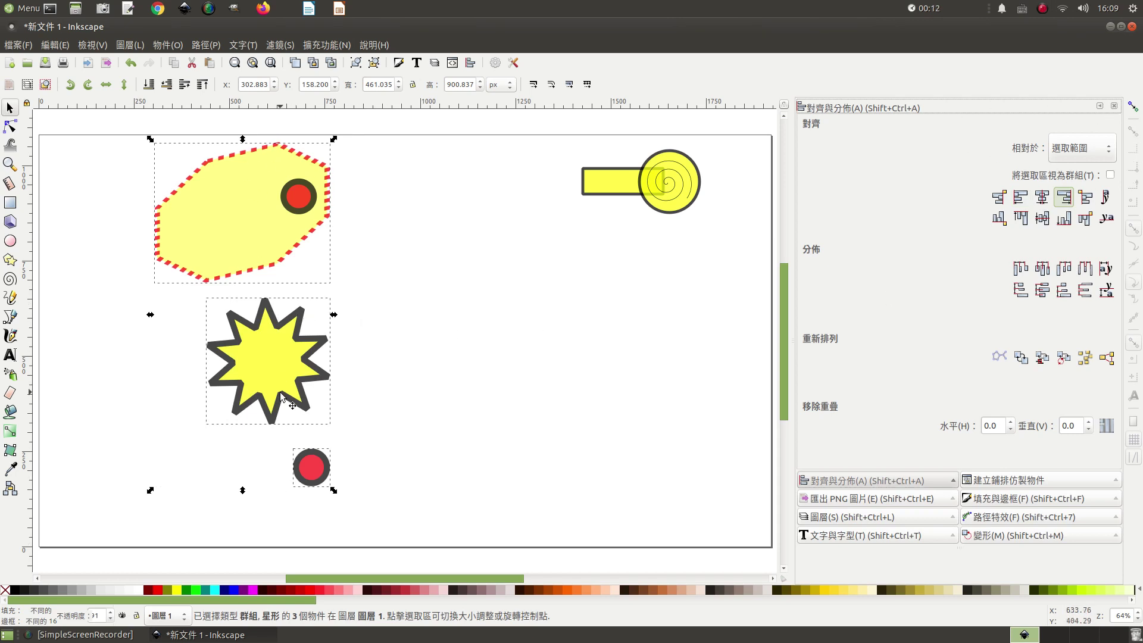
Step: Reposition the octagon group, star and red circle into a loose row and select all three
click(474, 380)
drag(313, 452, 385, 429)
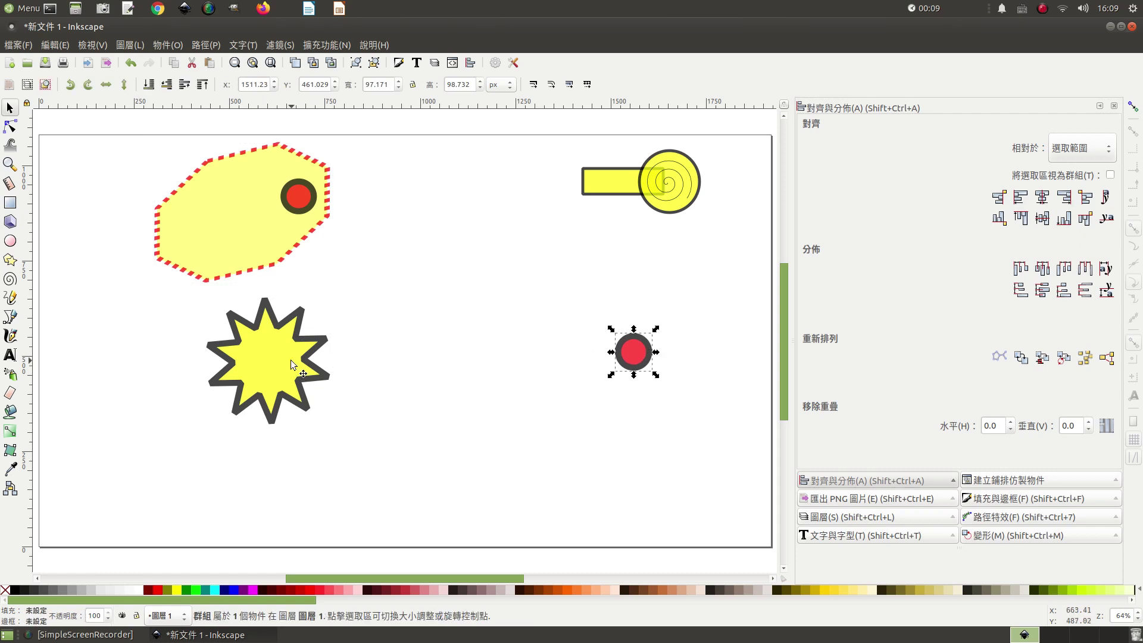
drag(294, 359, 355, 353)
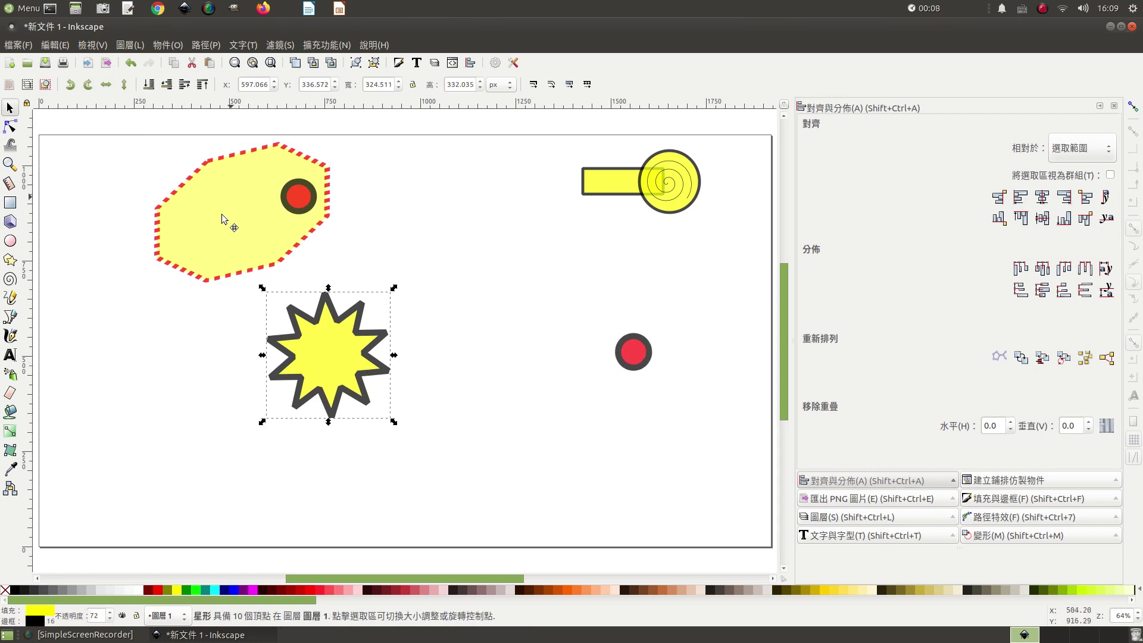
drag(222, 218, 148, 347)
mouse_move(76, 203)
mouse_down()
mouse_move(121, 429)
mouse_move(697, 545)
mouse_up()
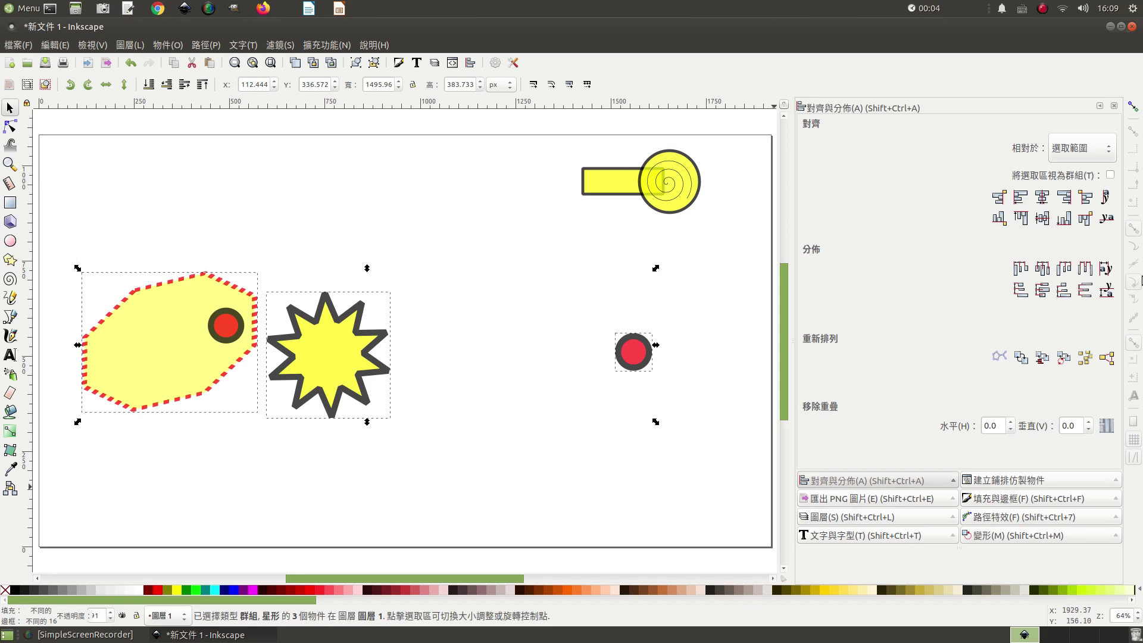
Step: Centre the three objects horizontally, then distribute their centres equidistantly across the row
click(1042, 219)
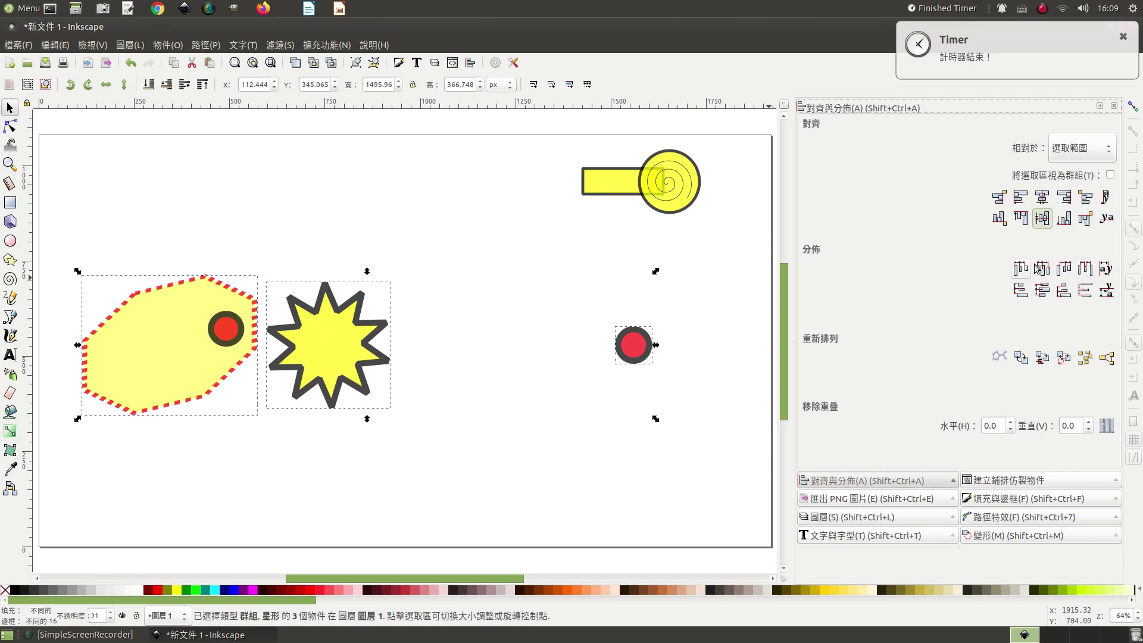
click(1084, 270)
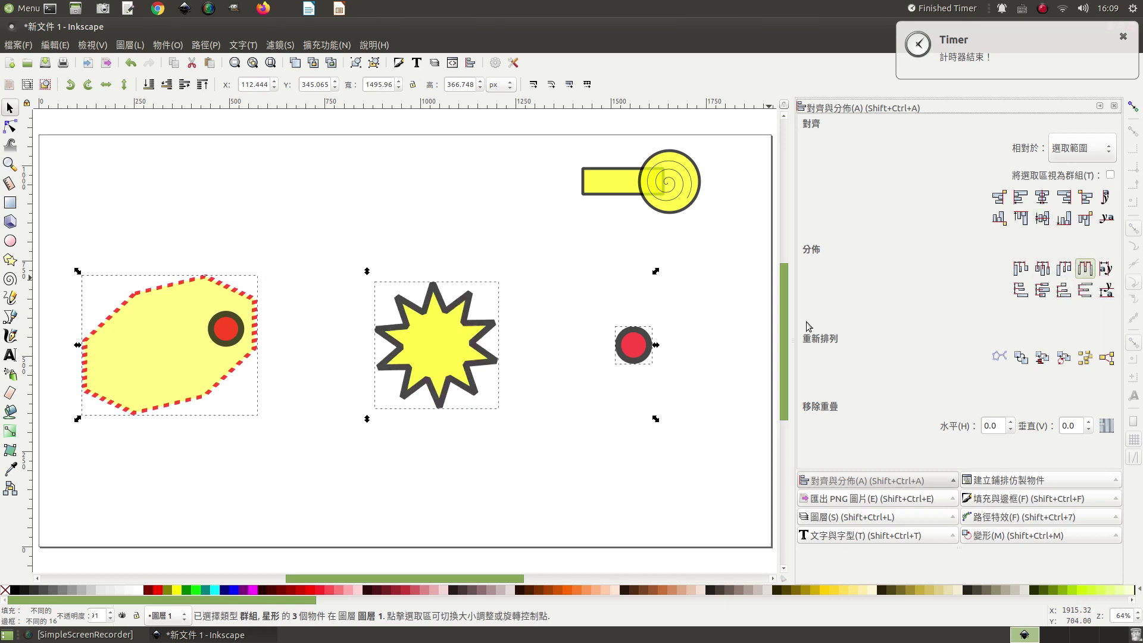